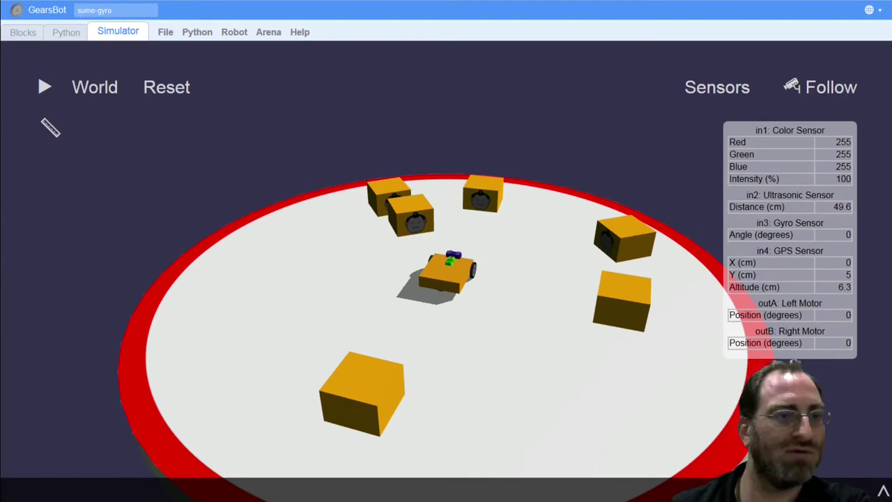
- Load the No Border sumo challenge and orbit the 3-D view to inspect the ring
{"action": "left_click", "coordinate": [95, 87]}
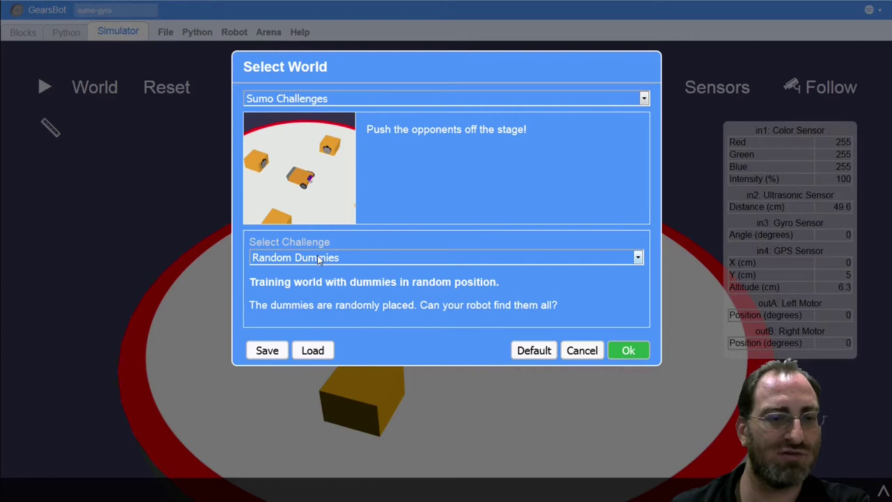
{"action": "key", "text": "Down"}
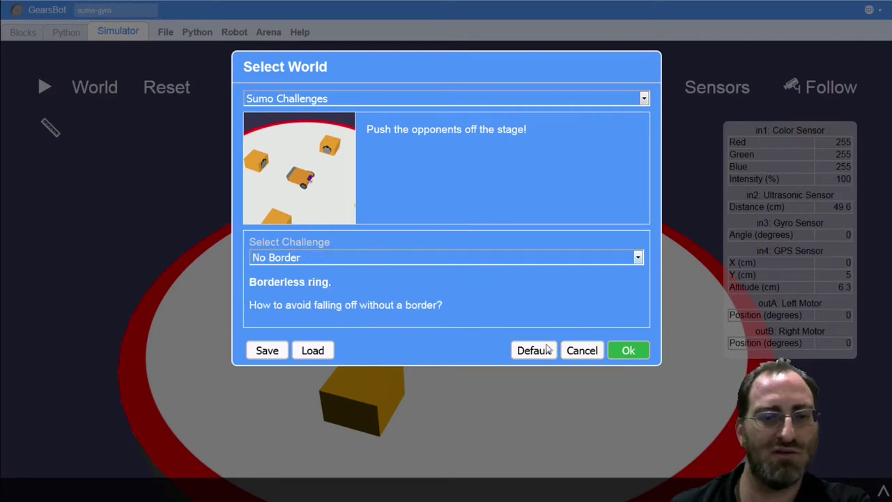
{"action": "left_click", "coordinate": [642, 352]}
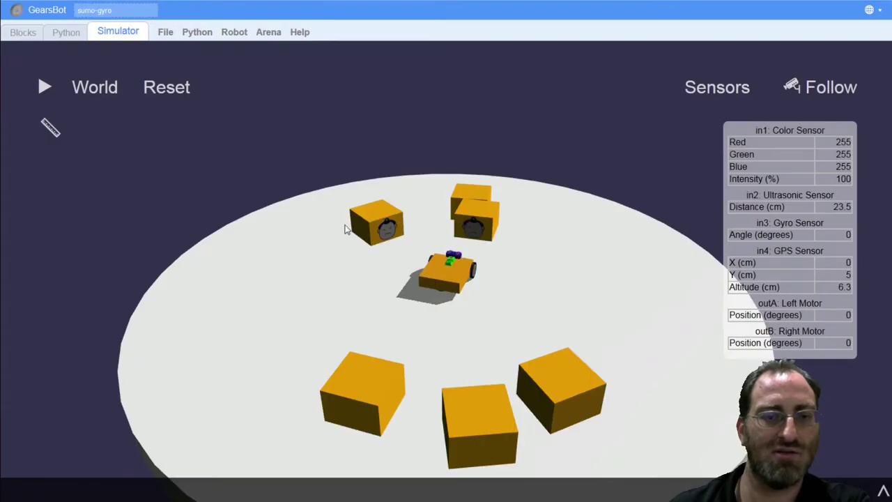
{"action": "left_click_drag", "start_coordinate": [259, 222], "coordinate": [555, 158]}
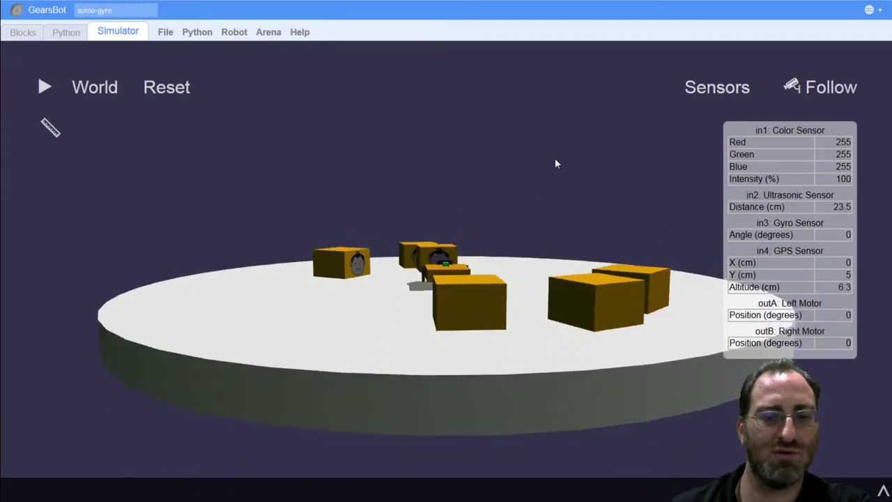
{"action": "left_click_drag", "start_coordinate": [531, 187], "coordinate": [305, 295]}
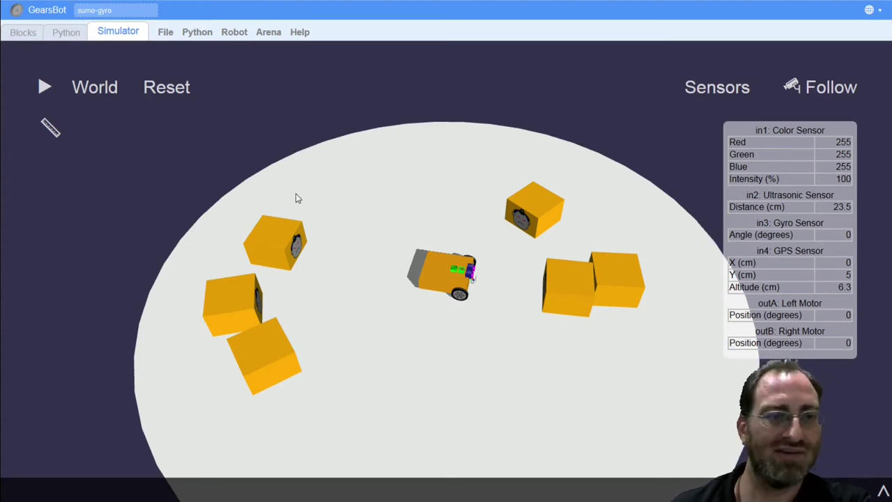
- Load the Pillars sumo challenge and orbit over the ring with its pillars and dummy blocks
{"action": "left_click", "coordinate": [108, 94]}
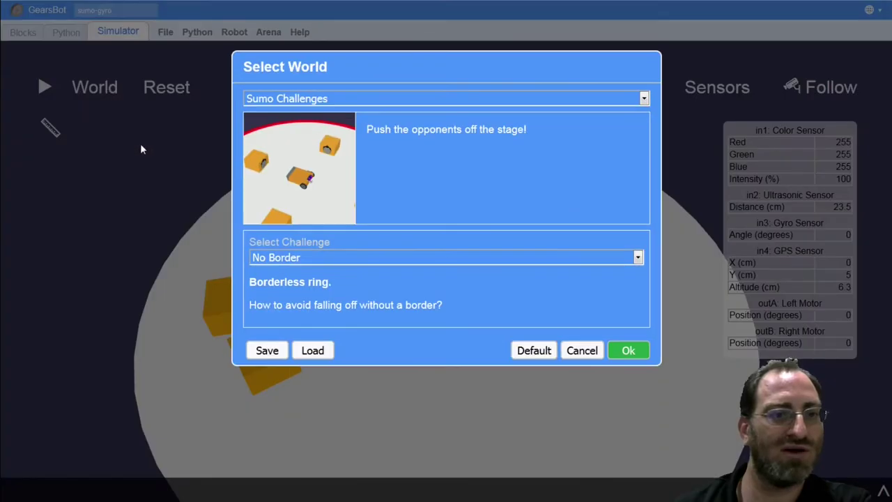
{"action": "left_click", "coordinate": [271, 258]}
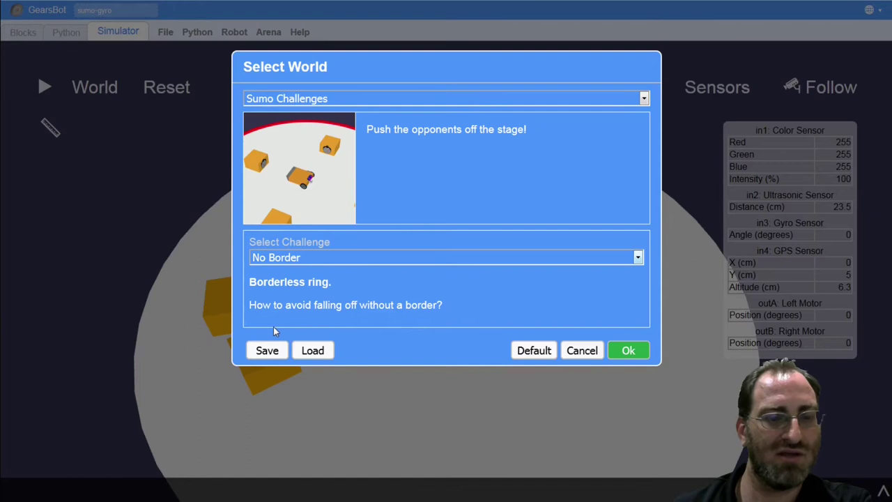
{"action": "left_click", "coordinate": [273, 326]}
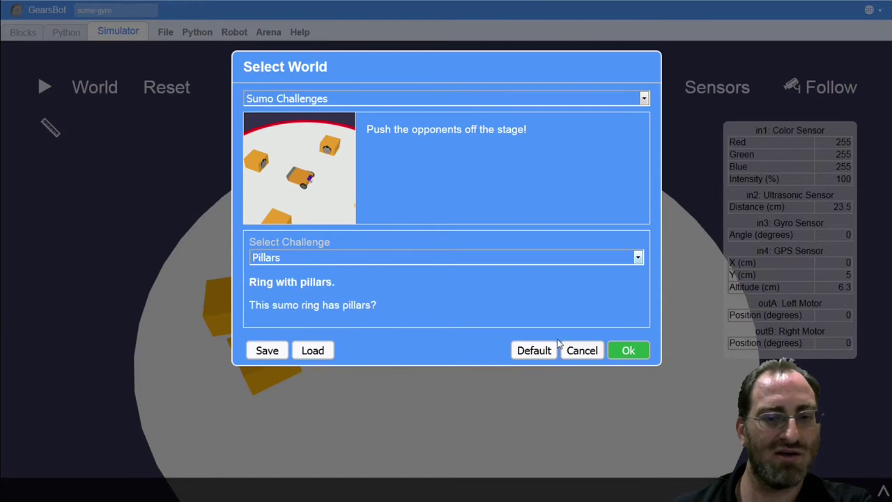
{"action": "left_click", "coordinate": [625, 348]}
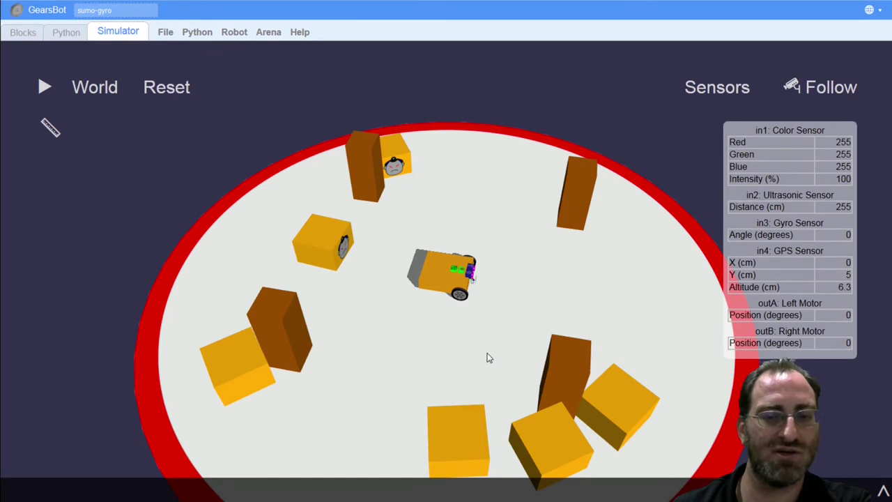
{"action": "left_click_drag", "start_coordinate": [488, 357], "coordinate": [328, 279]}
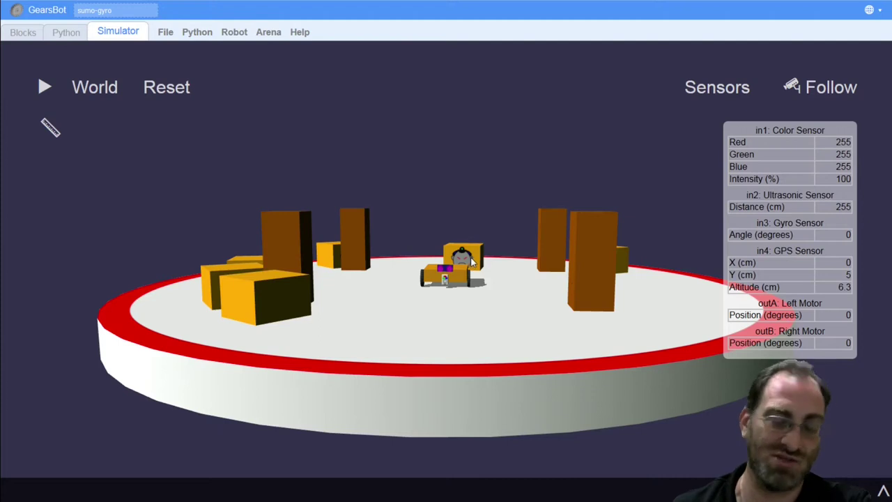
{"action": "left_click_drag", "start_coordinate": [471, 256], "coordinate": [511, 273]}
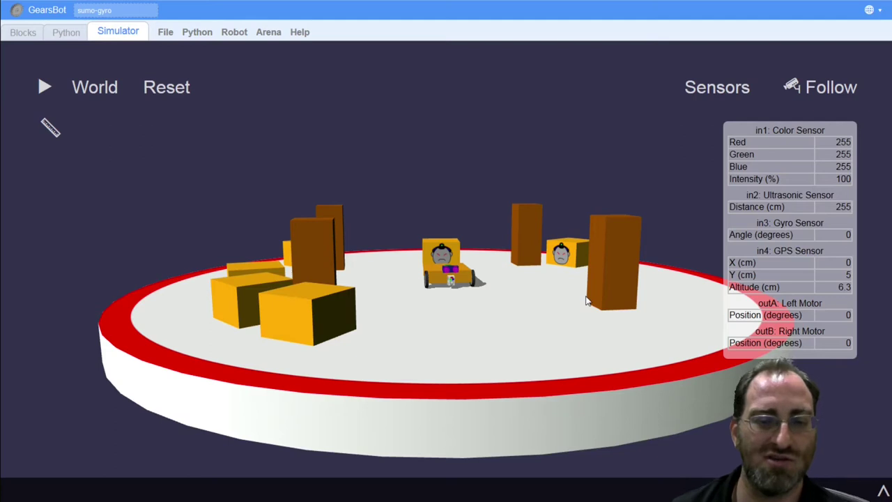
{"action": "left_click_drag", "start_coordinate": [602, 295], "coordinate": [434, 281]}
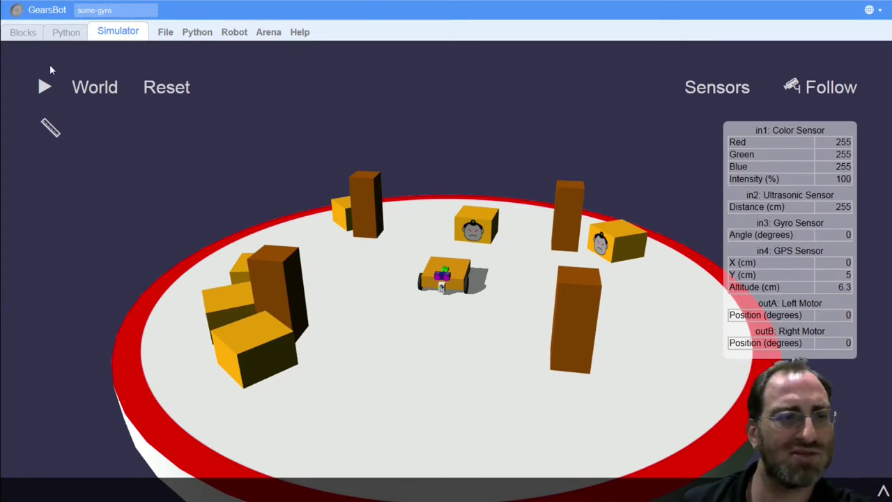
- In the Blocks editor, delete the unused create text with block and move the When Started stack
{"action": "left_click", "coordinate": [24, 35]}
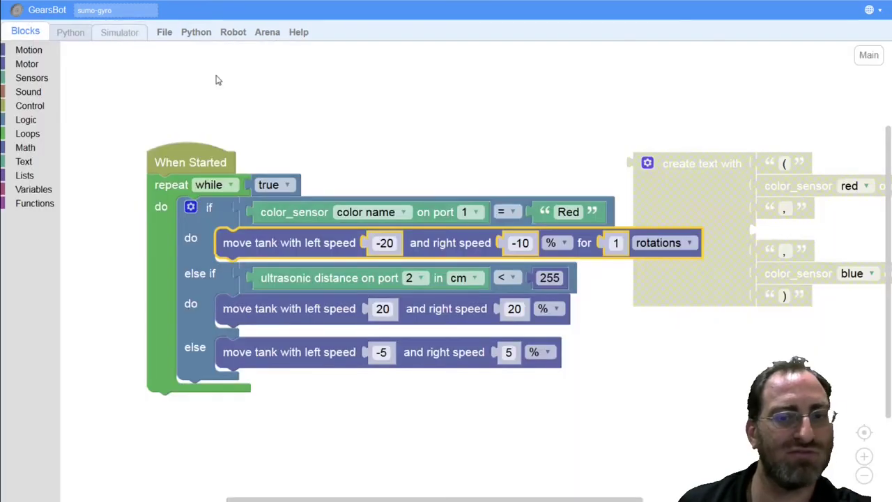
{"action": "left_click_drag", "start_coordinate": [709, 207], "coordinate": [4, 253]}
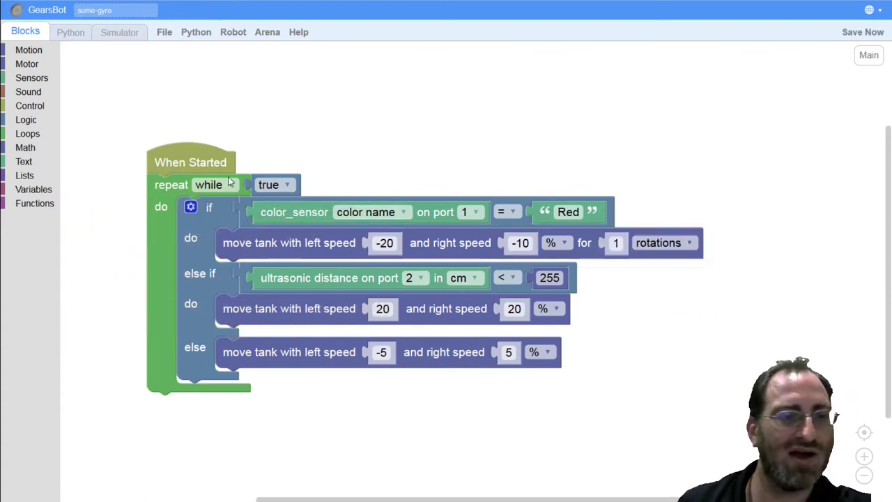
{"action": "left_click_drag", "start_coordinate": [196, 157], "coordinate": [177, 88]}
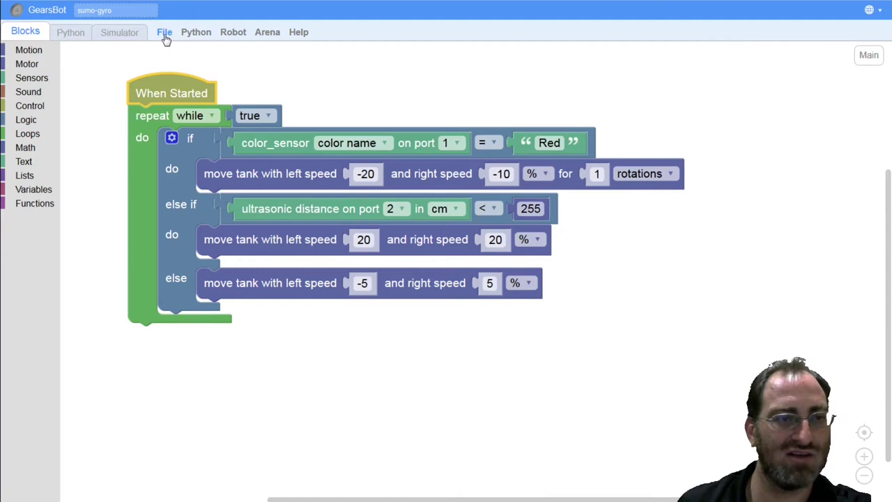
{"action": "left_click", "coordinate": [165, 36]}
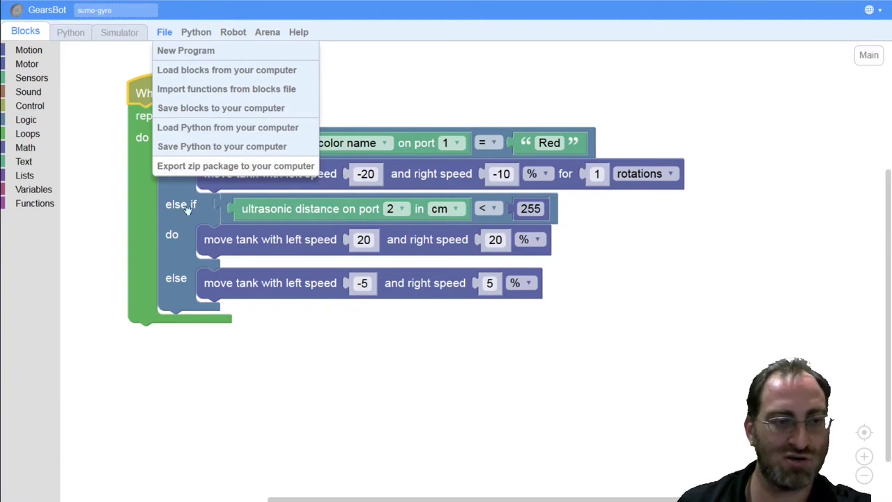
- Confirm the robot selection and export the program and robot as a zip package
{"action": "left_click", "coordinate": [233, 32]}
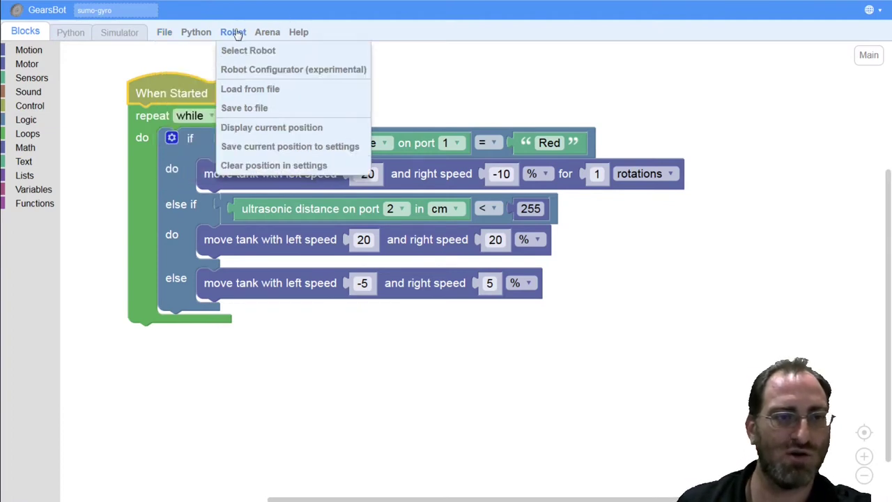
{"action": "left_click", "coordinate": [227, 51]}
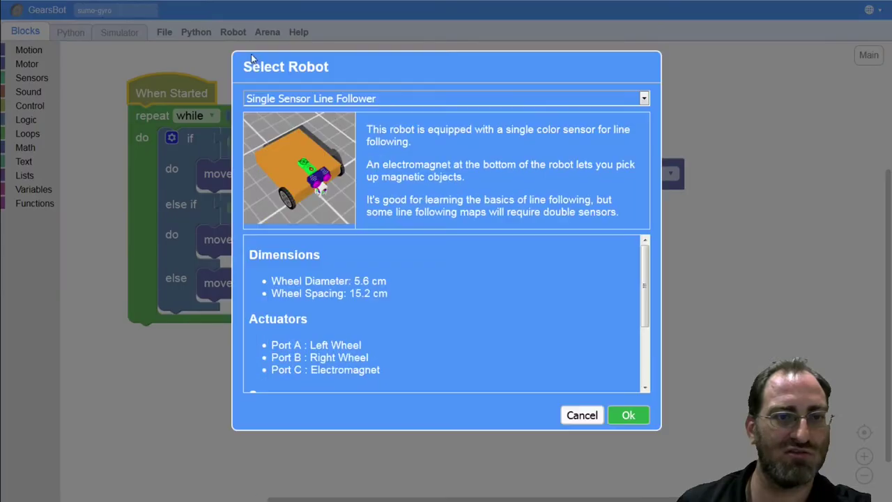
{"action": "left_click", "coordinate": [631, 418]}
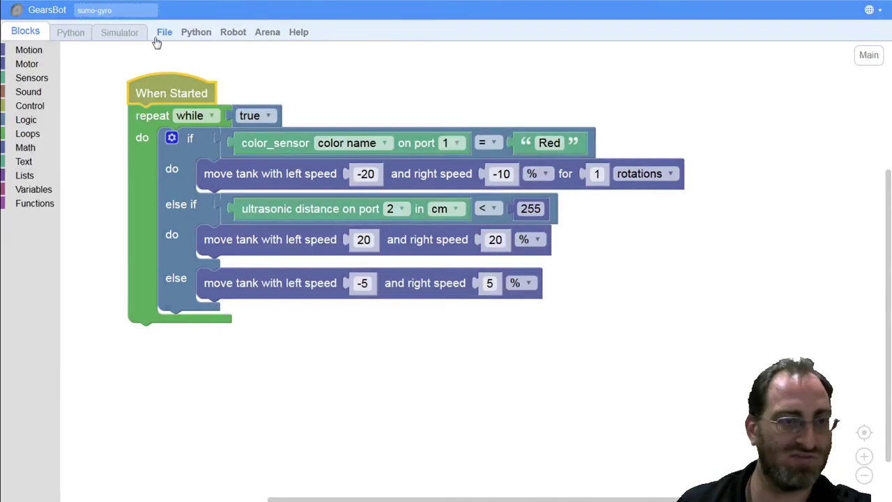
{"action": "left_click", "coordinate": [164, 33]}
{"action": "left_click", "coordinate": [207, 171]}
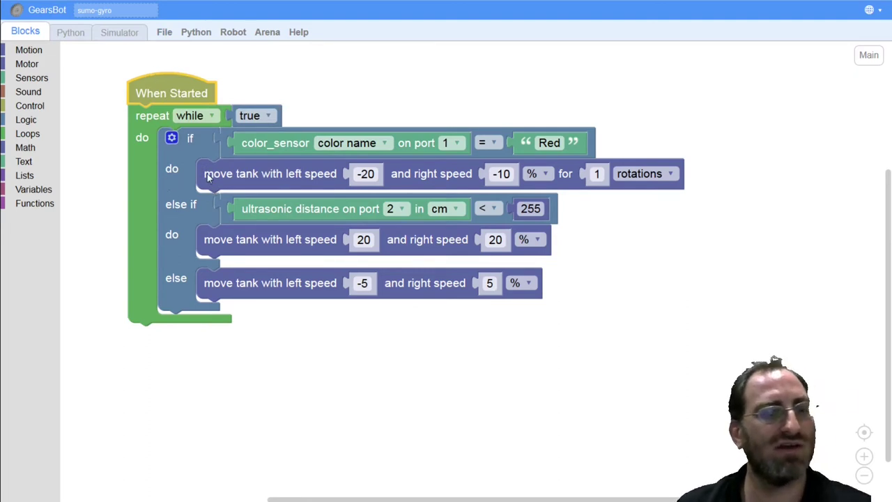
- Rename the project to basic-sumo and save it to the computer
{"action": "triple_click", "coordinate": [97, 9]}
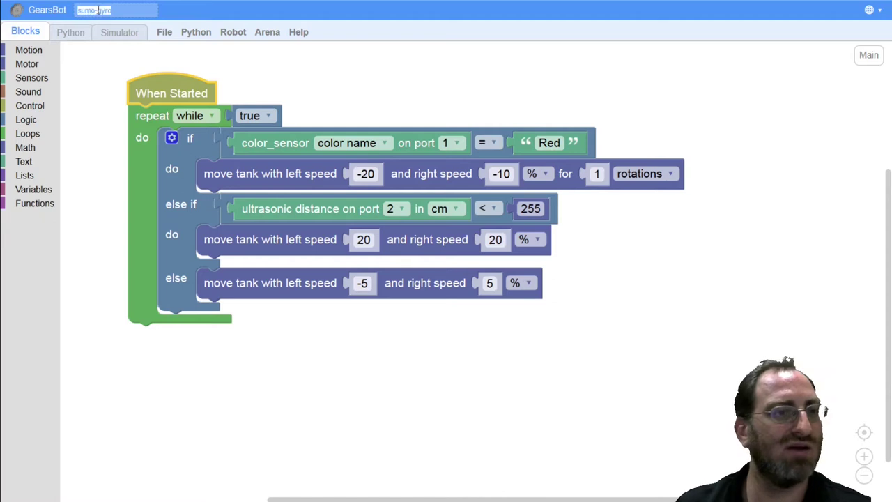
{"action": "type", "text": "basic-sumo"}
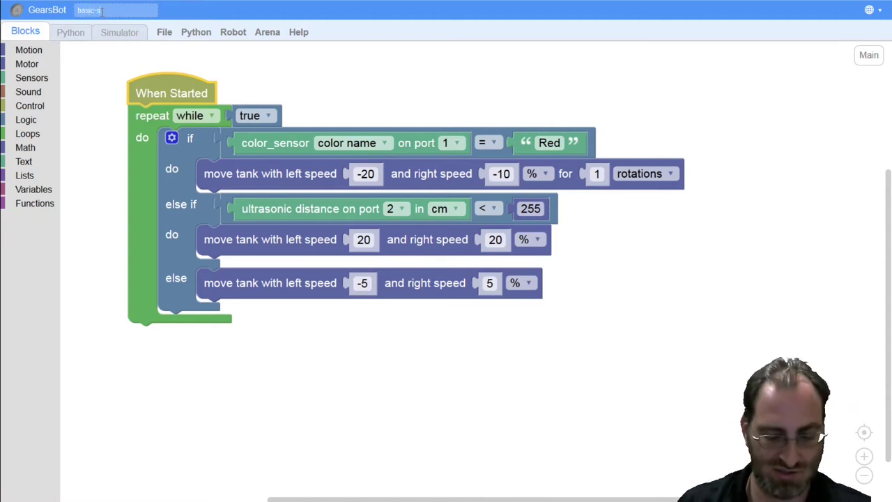
{"action": "left_click", "coordinate": [162, 33]}
{"action": "left_click", "coordinate": [187, 158]}
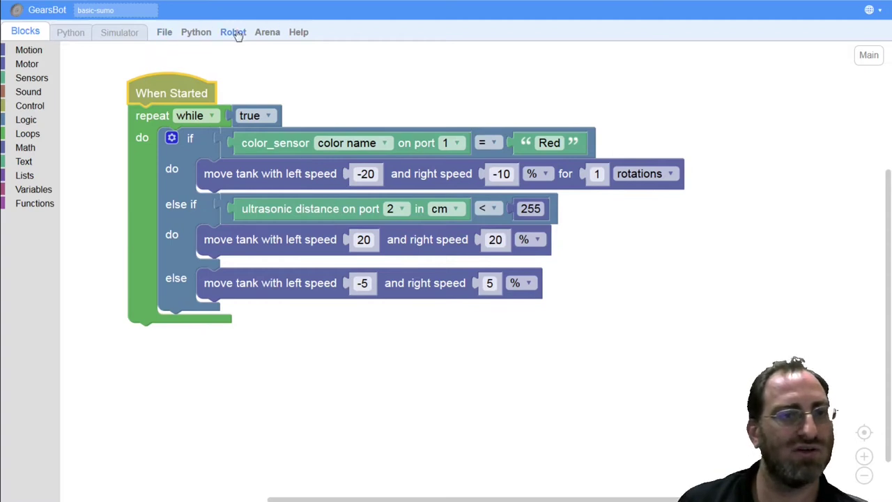
- Go to GearsBot Arena and load basic-sumo.zip for Player 0 and Player 3
{"action": "left_click", "coordinate": [266, 32]}
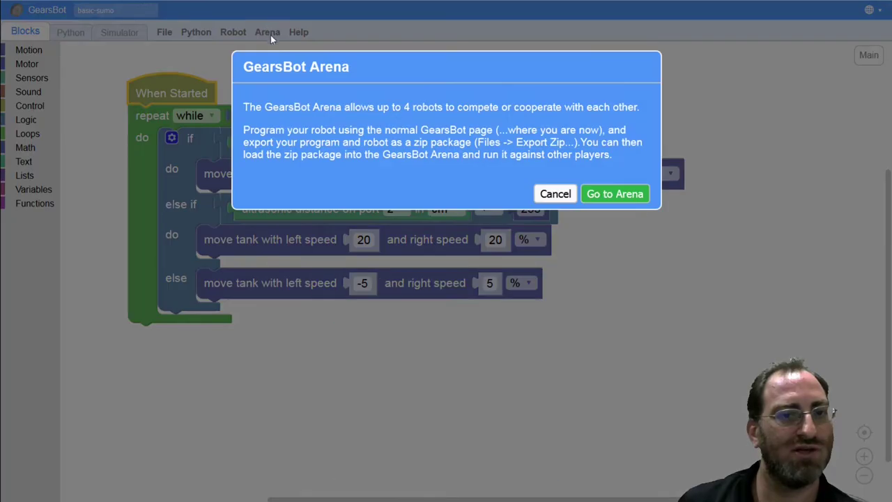
{"action": "left_click", "coordinate": [613, 194]}
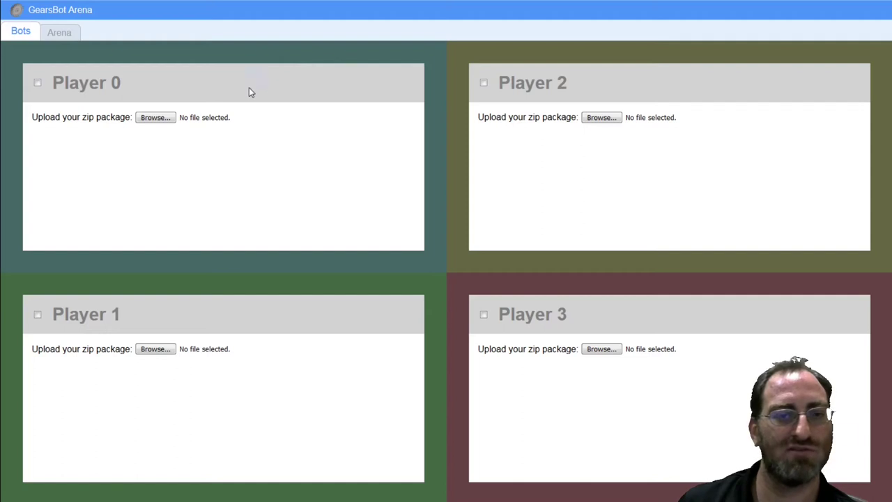
{"action": "left_click", "coordinate": [158, 119]}
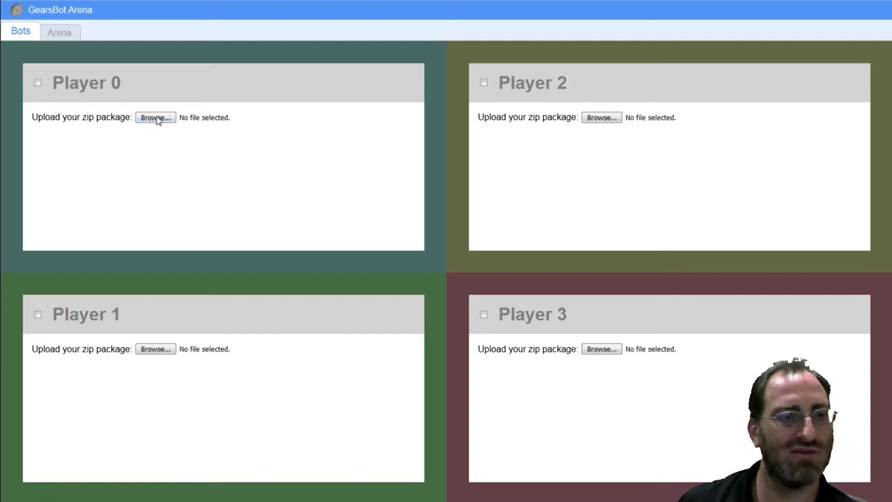
{"action": "double_click", "coordinate": [172, 23]}
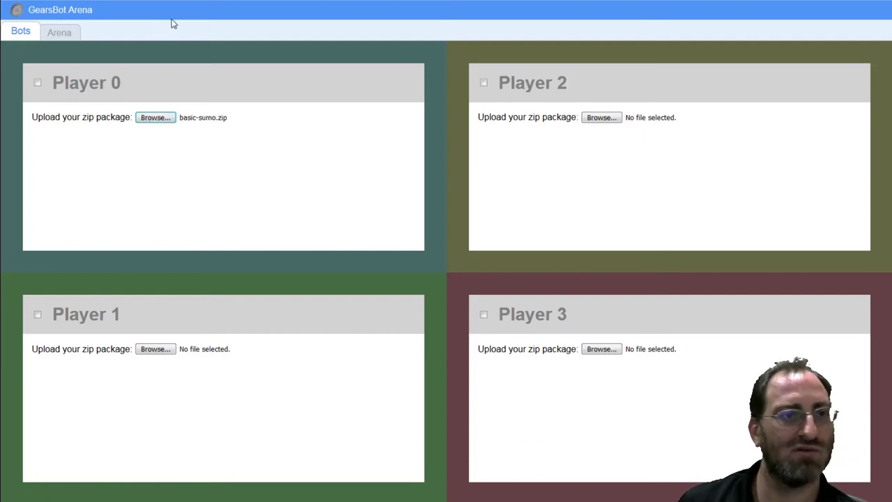
{"action": "left_click", "coordinate": [597, 350]}
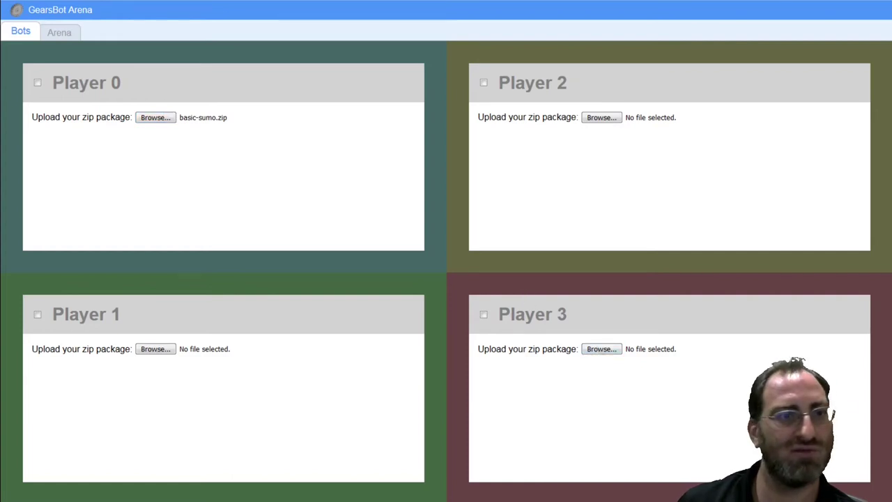
{"action": "double_click", "coordinate": [205, 21]}
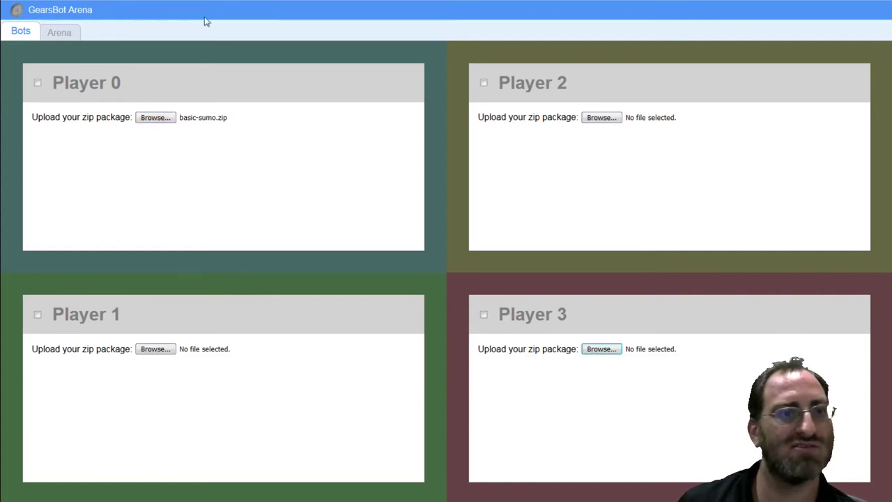
- Enable Players 0, 3 and 2 for the match
{"action": "left_click", "coordinate": [37, 82]}
{"action": "left_click", "coordinate": [484, 314]}
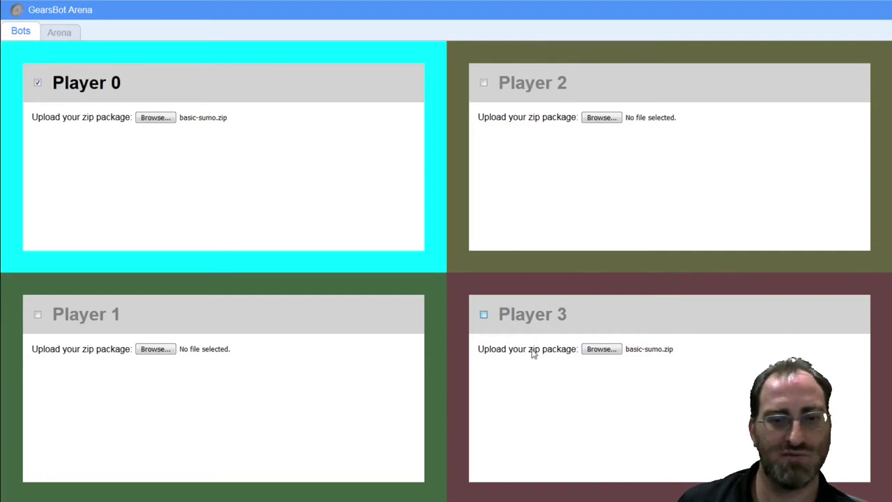
{"action": "left_click", "coordinate": [484, 82]}
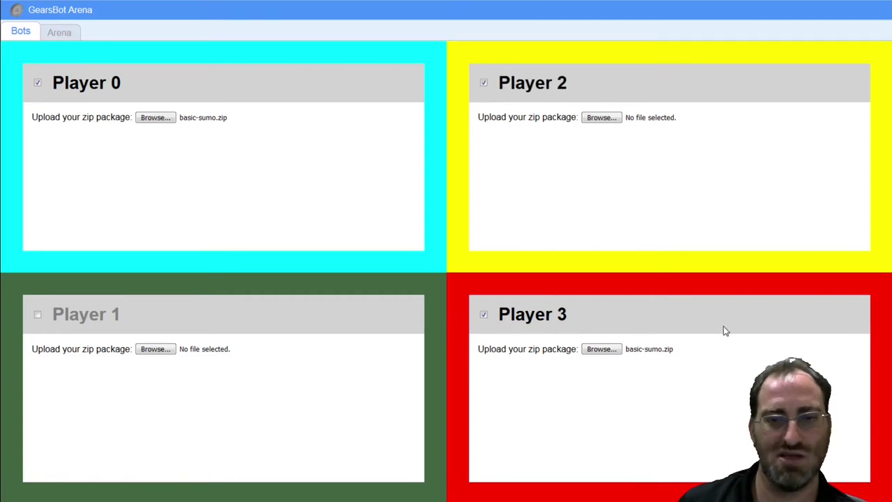
- Show the Arena tab and zoom out until the walled field and three robots are visible
{"action": "left_click", "coordinate": [67, 32]}
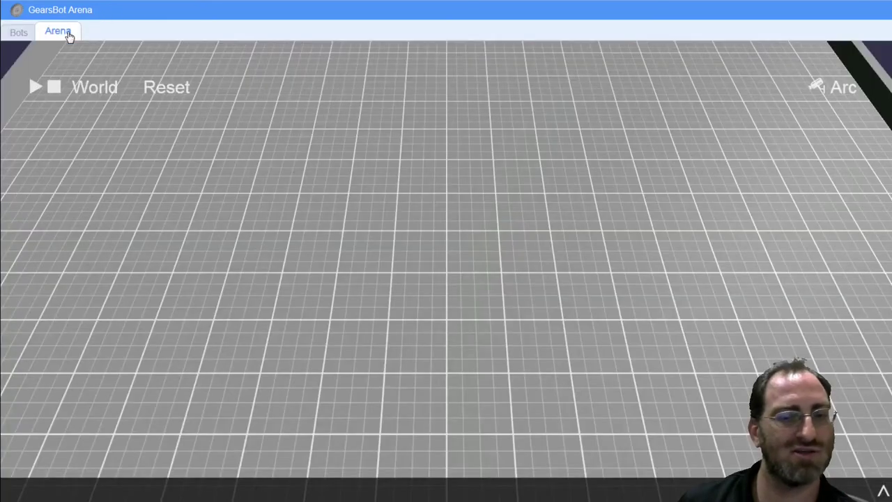
{"action": "scroll", "coordinate": [225, 174], "scroll_direction": "down", "scroll_amount": 5}
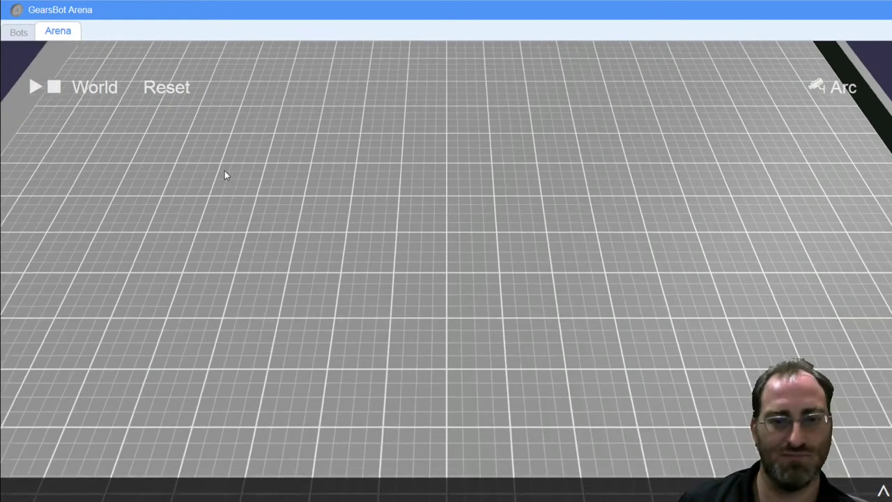
{"action": "scroll", "coordinate": [227, 175], "scroll_direction": "down", "scroll_amount": 5}
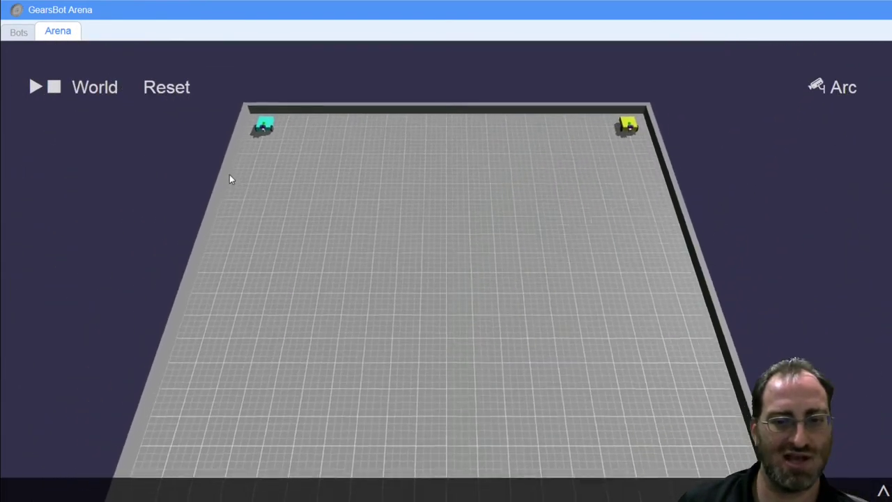
{"action": "scroll", "coordinate": [279, 157], "scroll_direction": "down", "scroll_amount": 3}
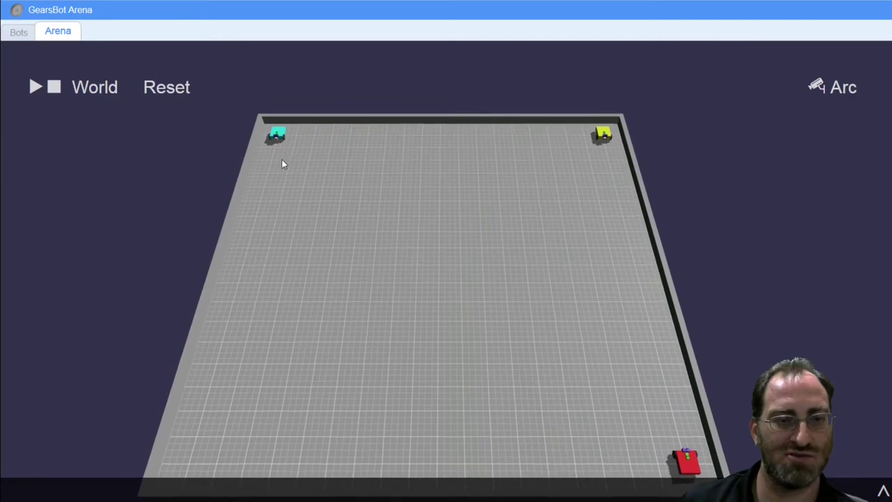
- Set the world to Multi-Robot Arena with the Sumo challenge
{"action": "left_click", "coordinate": [112, 89]}
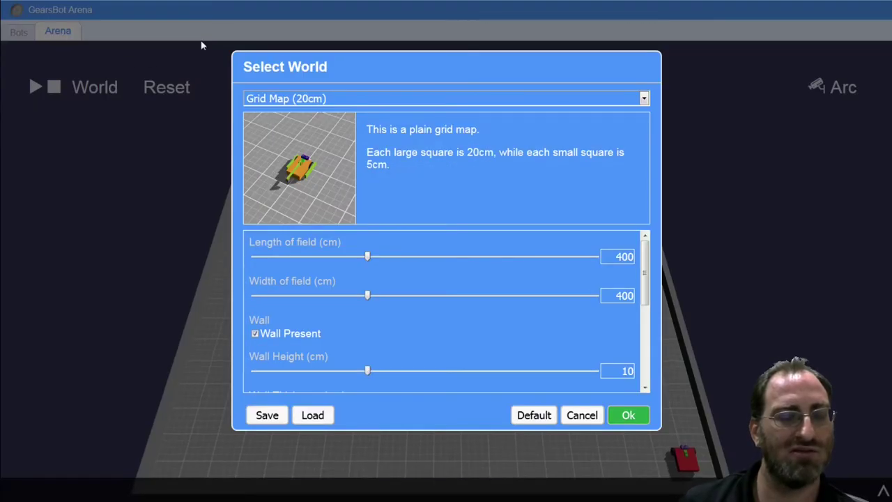
{"action": "left_click", "coordinate": [315, 99]}
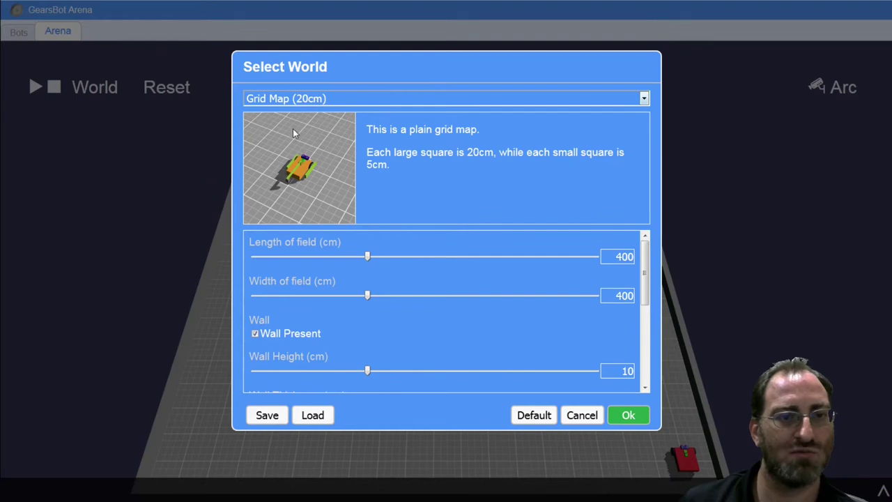
{"action": "left_click", "coordinate": [294, 158]}
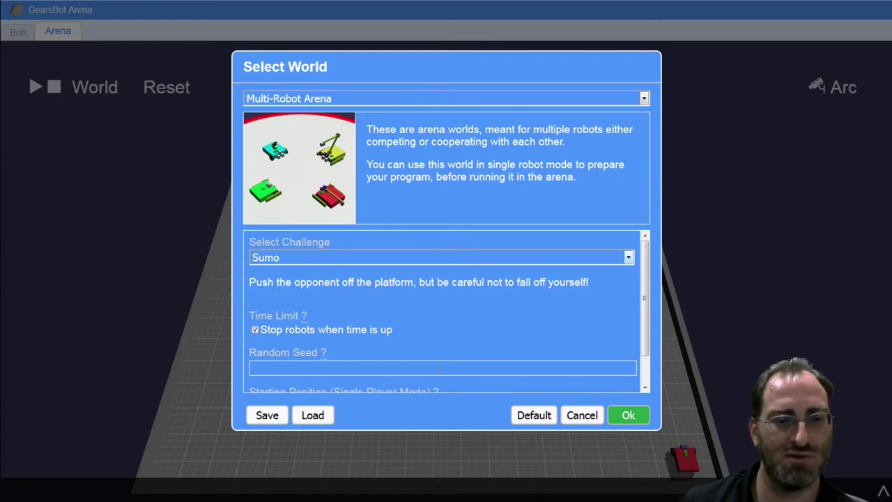
{"action": "scroll", "coordinate": [425, 354], "scroll_direction": "down", "scroll_amount": 2}
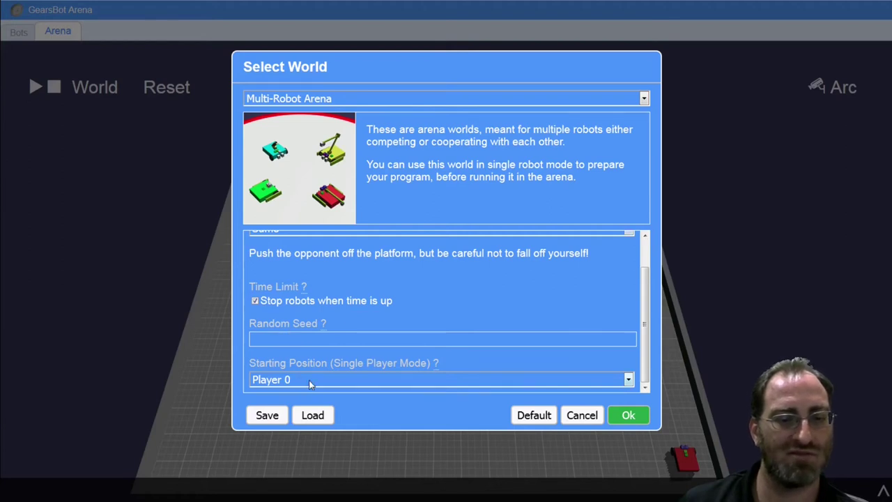
{"action": "left_click_drag", "start_coordinate": [257, 360], "coordinate": [469, 362]}
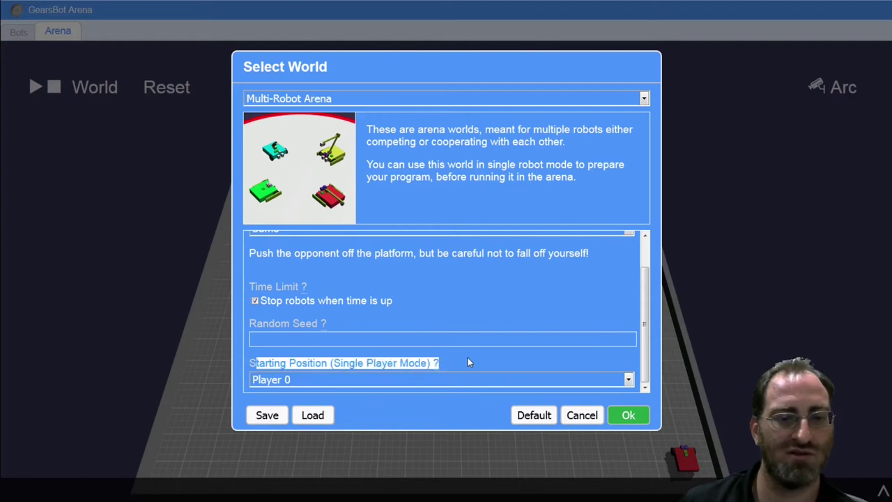
{"action": "left_click", "coordinate": [619, 415]}
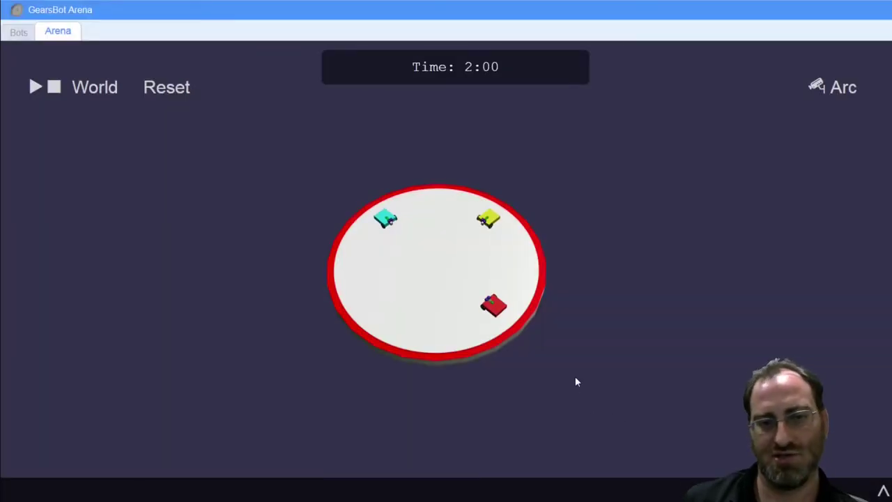
- Angle and zoom the camera onto the sumo ring, then start the match
{"action": "left_click_drag", "start_coordinate": [575, 378], "coordinate": [570, 358]}
{"action": "scroll", "coordinate": [584, 369], "scroll_direction": "up", "scroll_amount": 5}
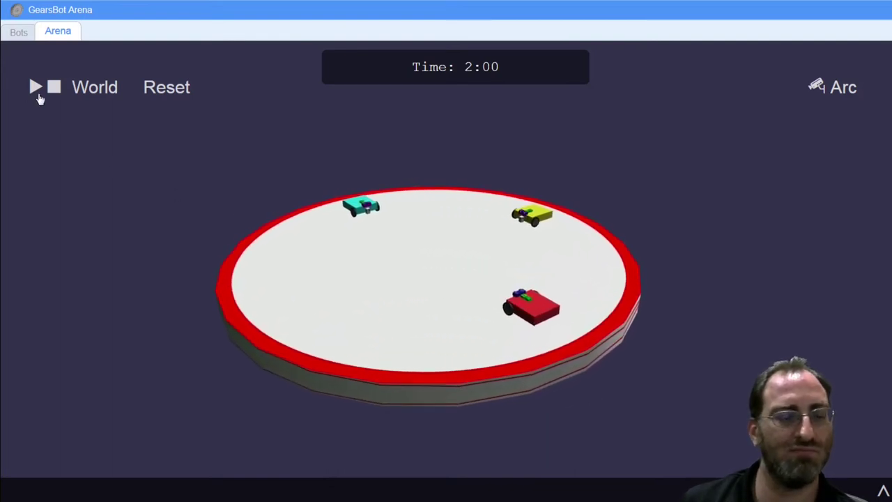
{"action": "scroll", "coordinate": [239, 292], "scroll_direction": "up", "scroll_amount": 5}
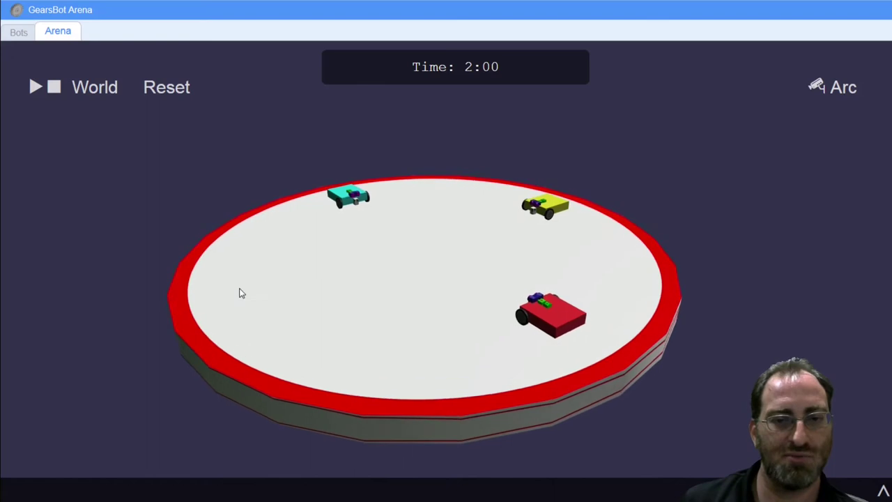
{"action": "left_click", "coordinate": [34, 87]}
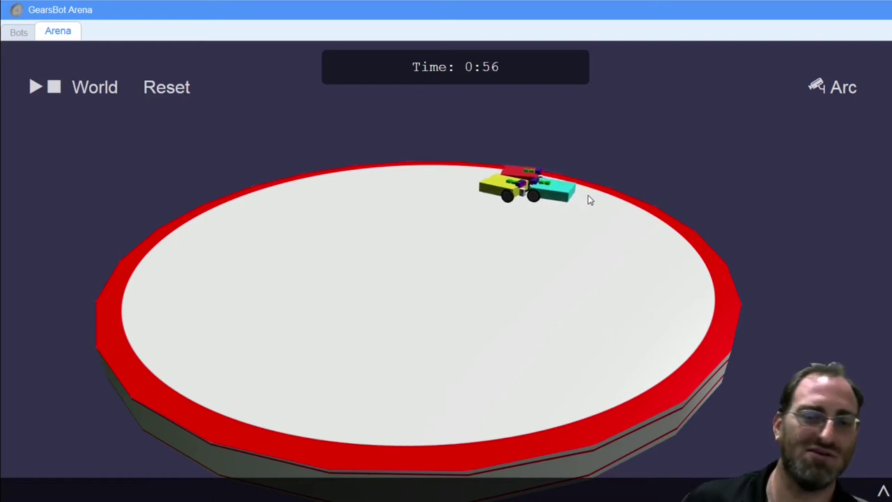
- Orbit the camera around the fighting robots, then stop the match at 0:26
{"action": "left_click_drag", "start_coordinate": [589, 197], "coordinate": [530, 322]}
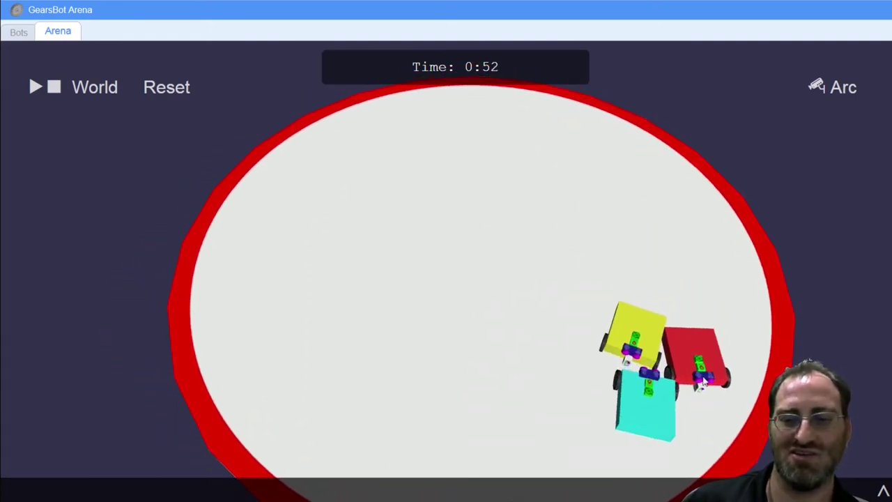
{"action": "left_click_drag", "start_coordinate": [753, 384], "coordinate": [613, 317]}
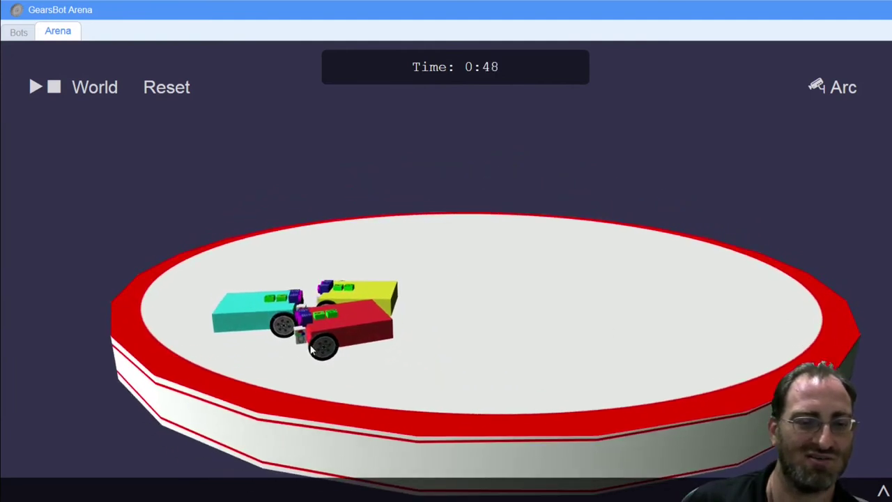
{"action": "left_click_drag", "start_coordinate": [311, 350], "coordinate": [482, 368]}
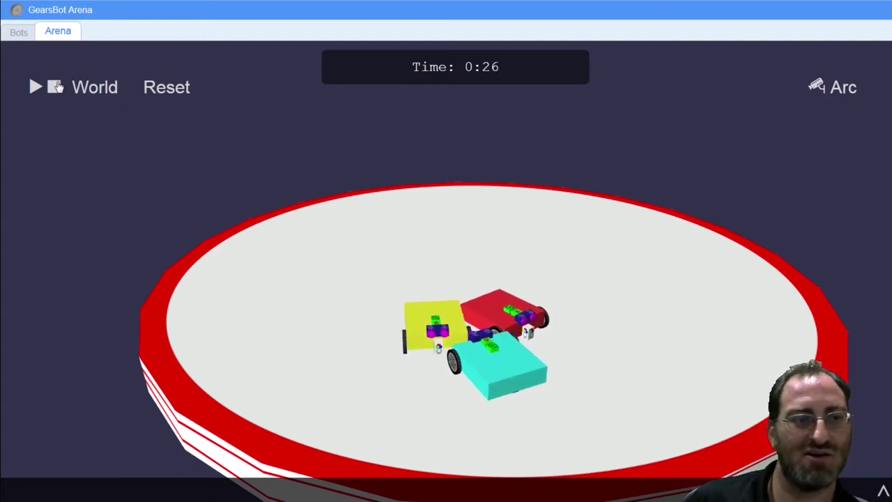
{"action": "left_click", "coordinate": [57, 86]}
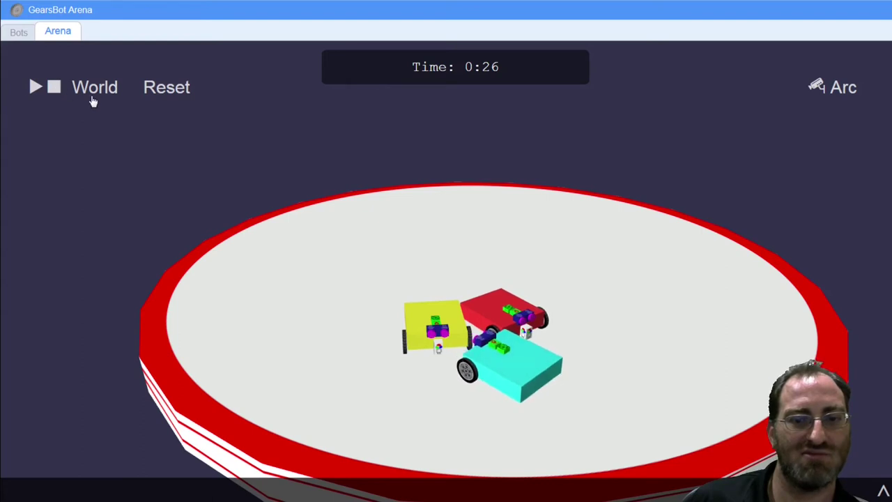
- Reset the arena match to 2:00 and open GearsBot's Robot menu
{"action": "left_click", "coordinate": [156, 88]}
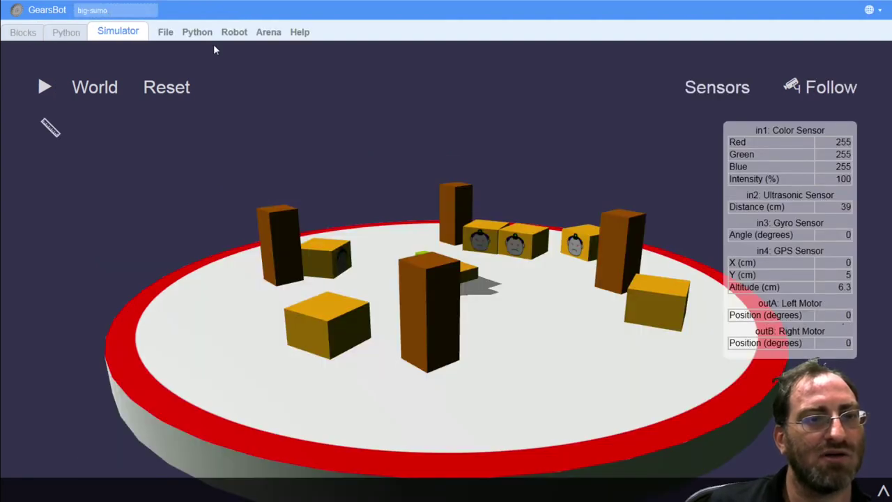
{"action": "left_click", "coordinate": [234, 33]}
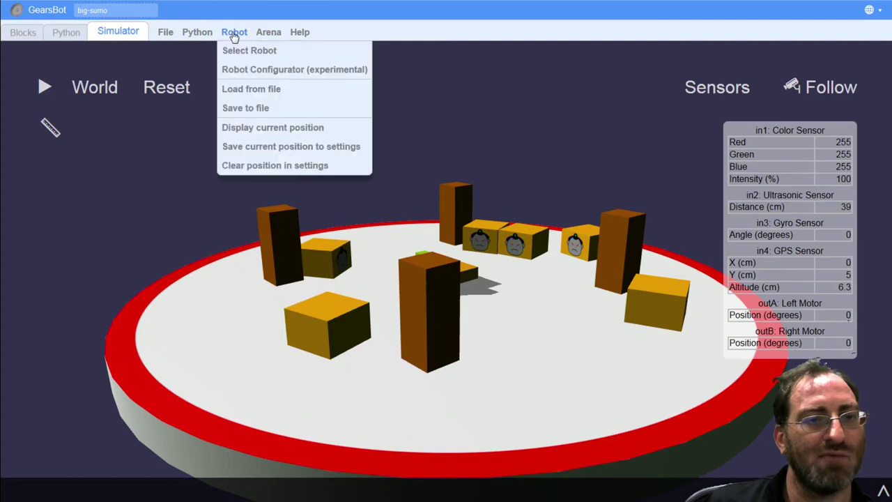
- Open the Robot Configurator and orbit the singleFollower robot to view it from the front
{"action": "left_click", "coordinate": [247, 71]}
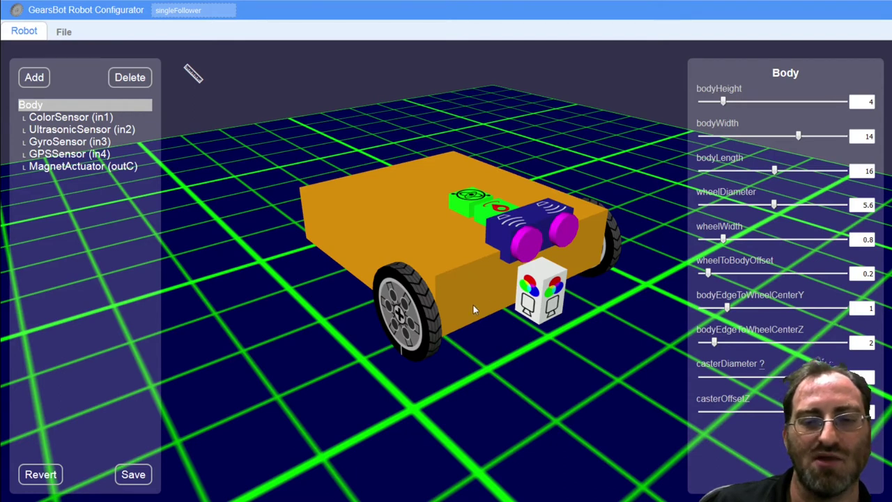
{"action": "left_click_drag", "start_coordinate": [472, 304], "coordinate": [293, 267]}
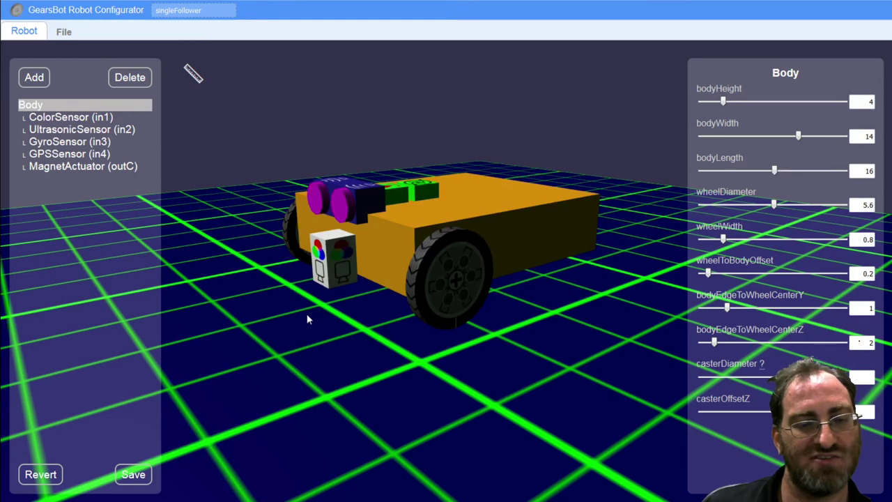
- Orbit to a front view and begin adding a new component, with Box as its type
{"action": "left_click_drag", "start_coordinate": [307, 319], "coordinate": [356, 292]}
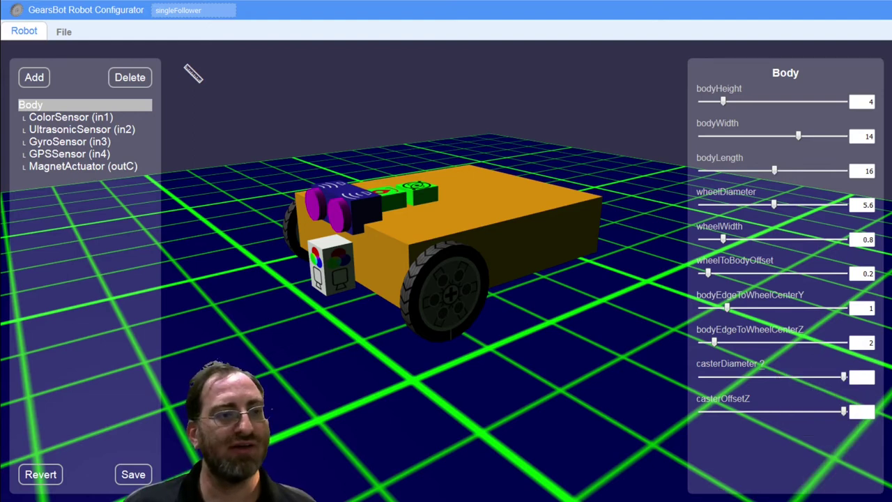
{"action": "left_click", "coordinate": [46, 80]}
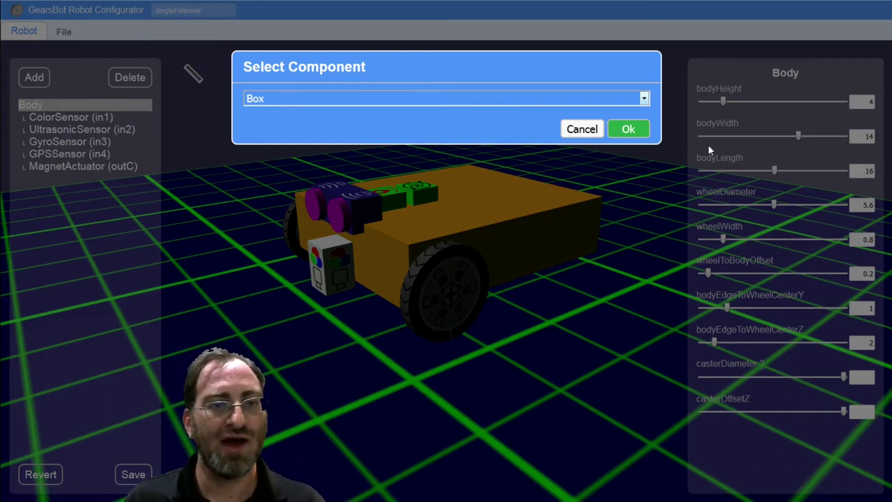
- Confirm the Box component and orbit around the robot to see the new green cube
{"action": "left_click", "coordinate": [628, 129]}
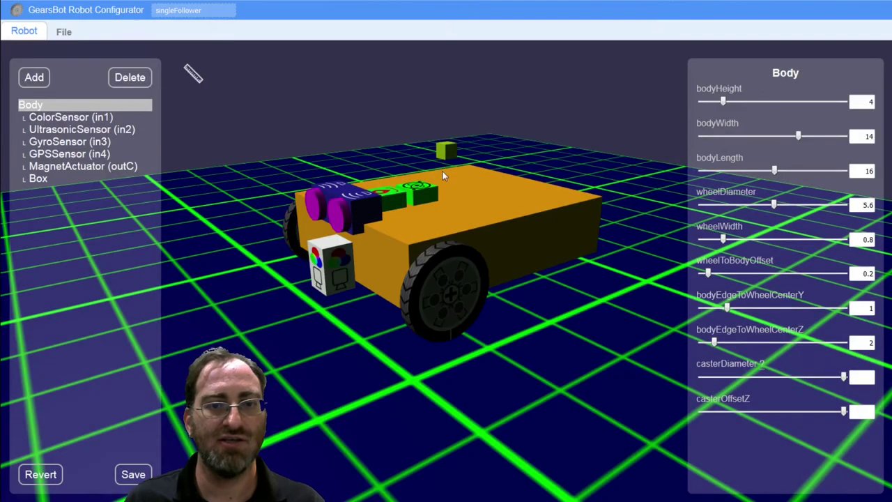
{"action": "left_click_drag", "start_coordinate": [456, 170], "coordinate": [489, 296]}
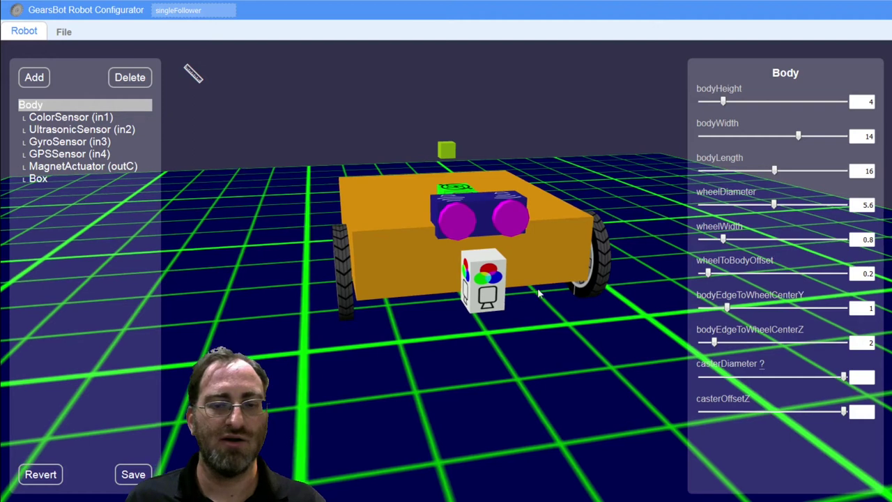
{"action": "left_click_drag", "start_coordinate": [538, 292], "coordinate": [439, 317]}
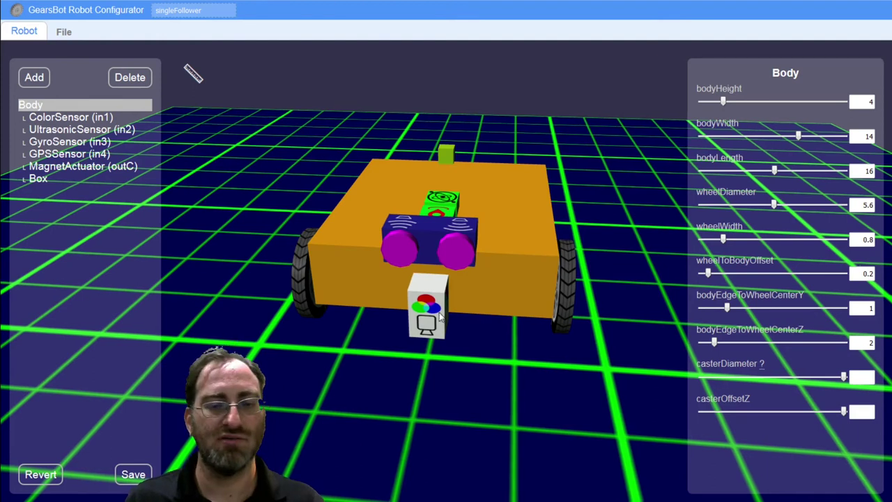
{"action": "left_click_drag", "start_coordinate": [440, 313], "coordinate": [454, 298]}
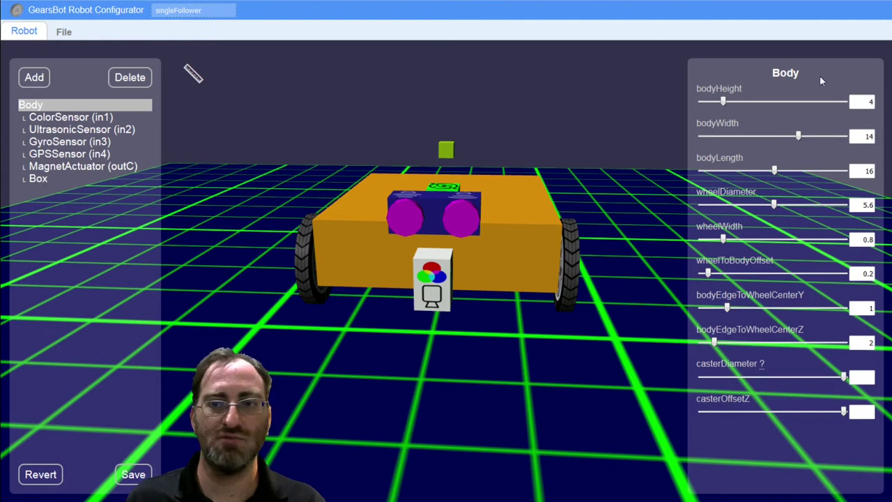
- Reshape the Box into a flat plate with width 13, depth 11 and height 0.1
{"action": "double_click", "coordinate": [786, 73]}
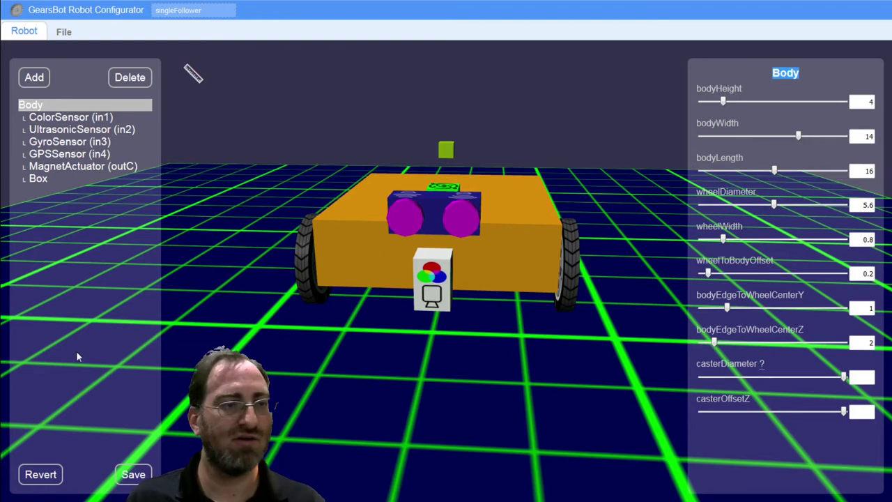
{"action": "left_click", "coordinate": [40, 179]}
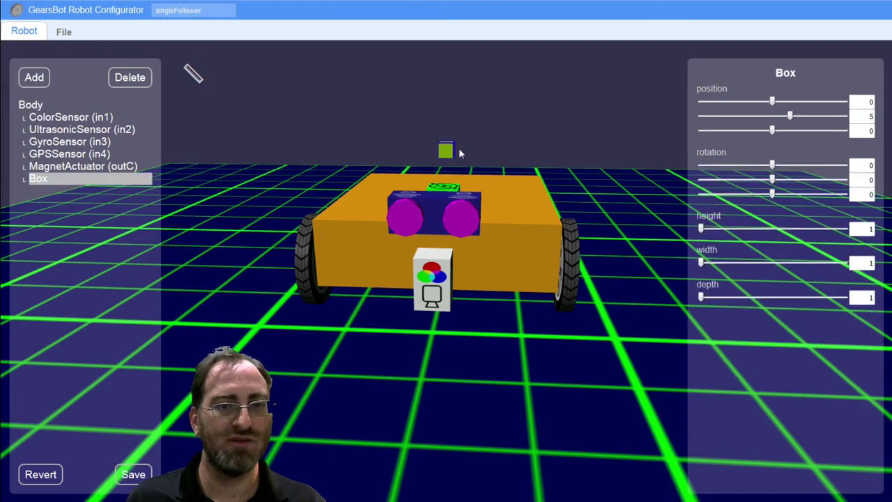
{"action": "left_click_drag", "start_coordinate": [458, 148], "coordinate": [439, 148]}
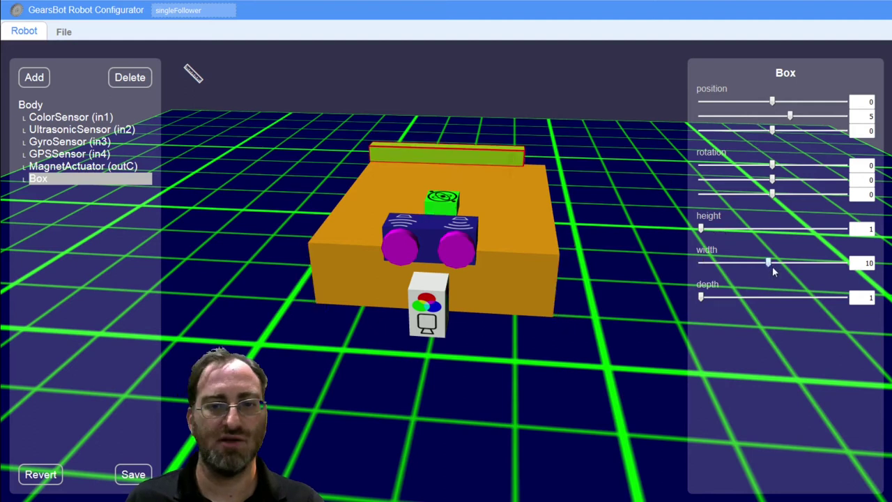
{"action": "left_click_drag", "start_coordinate": [772, 267], "coordinate": [795, 270]}
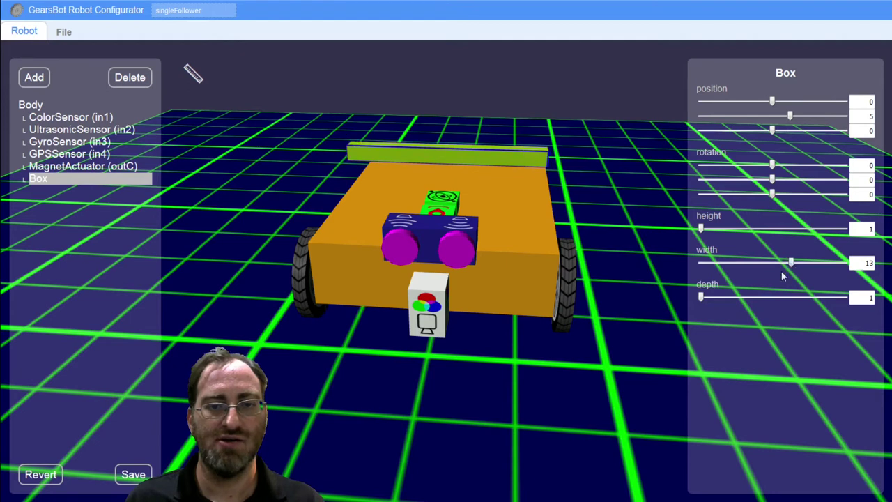
{"action": "left_click_drag", "start_coordinate": [701, 298], "coordinate": [774, 298]}
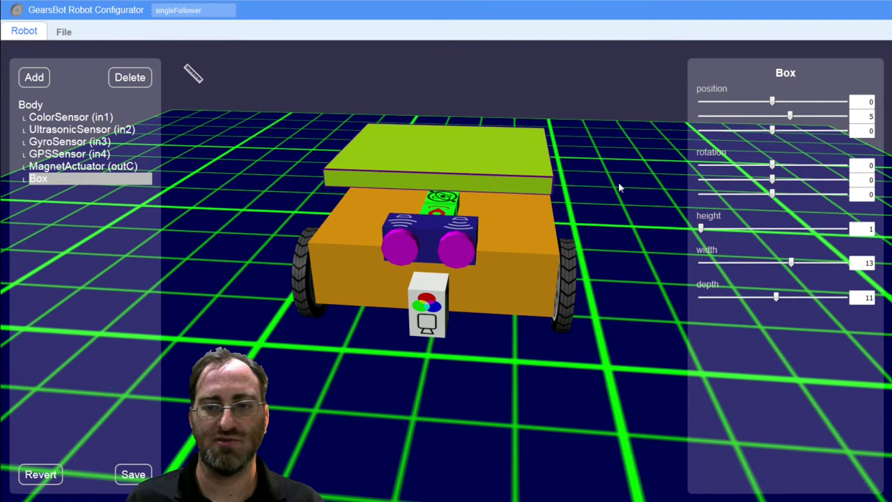
{"action": "left_click", "coordinate": [869, 229]}
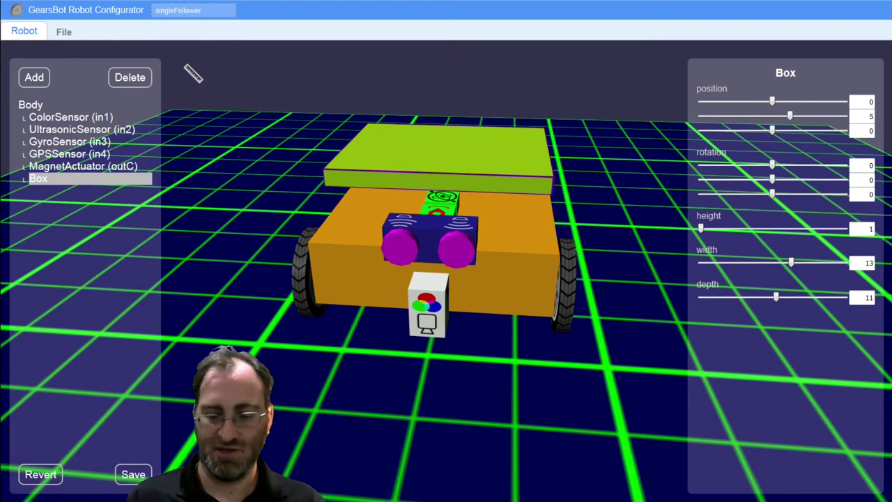
{"action": "type", "text": "0."}
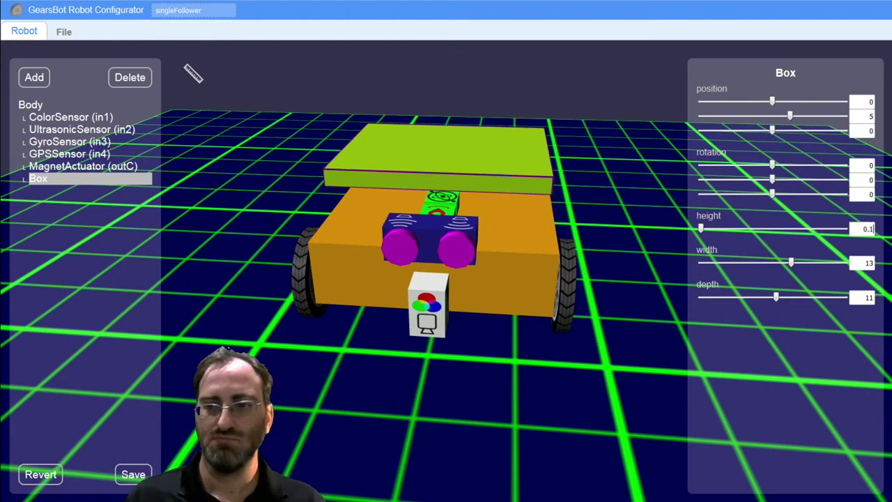
{"action": "key", "text": "Tab"}
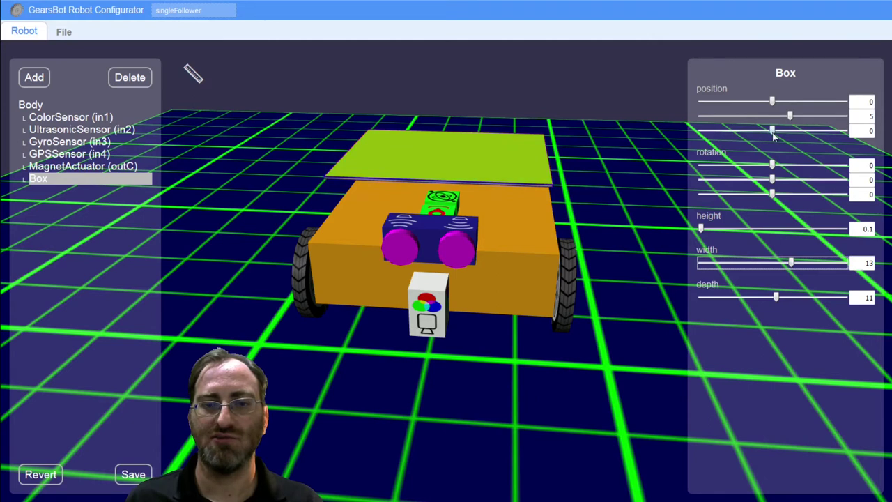
- Slide the plate forward to Z 16 and lower it beneath the robot body
{"action": "left_click_drag", "start_coordinate": [772, 131], "coordinate": [782, 131]}
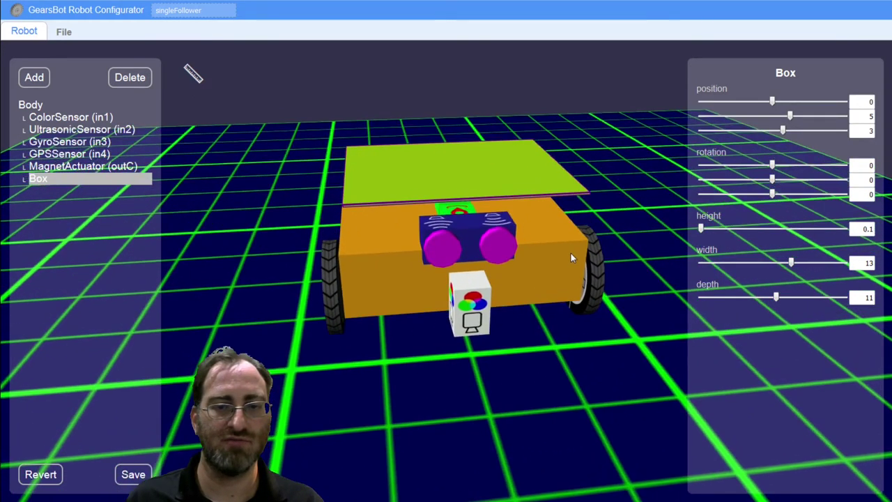
{"action": "left_click_drag", "start_coordinate": [571, 253], "coordinate": [678, 202]}
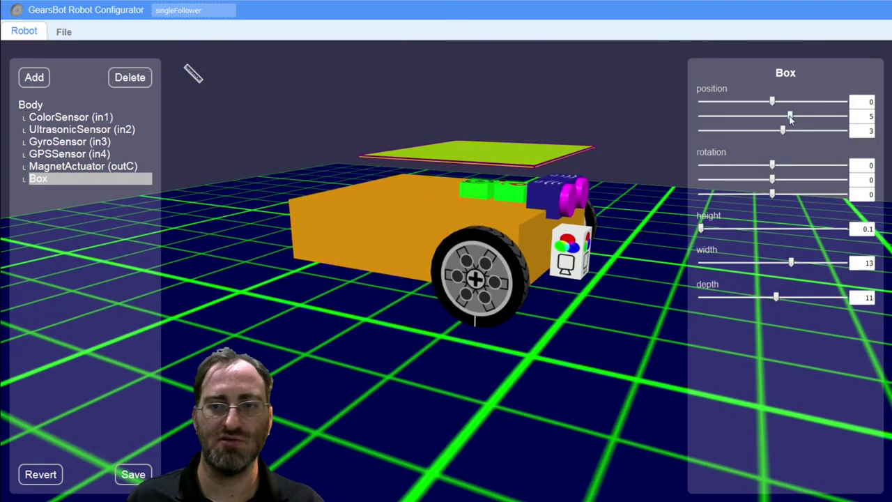
{"action": "left_click_drag", "start_coordinate": [789, 116], "coordinate": [752, 115]}
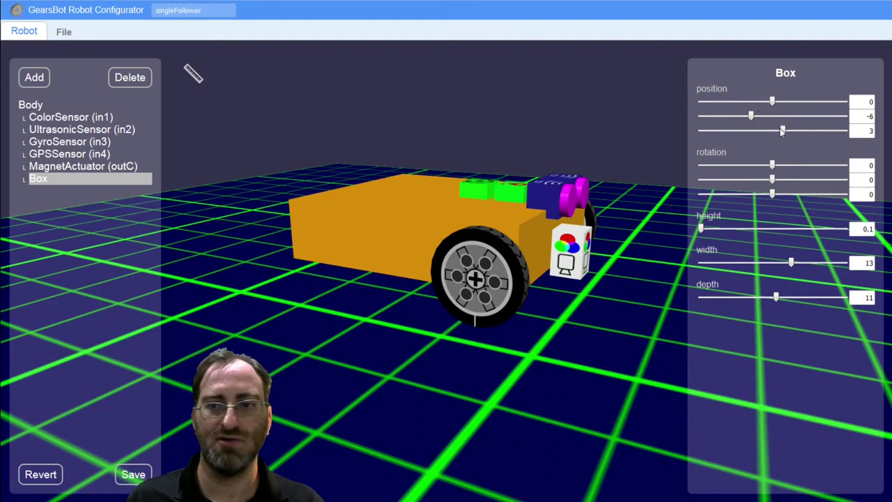
{"action": "left_click_drag", "start_coordinate": [782, 131], "coordinate": [792, 132]}
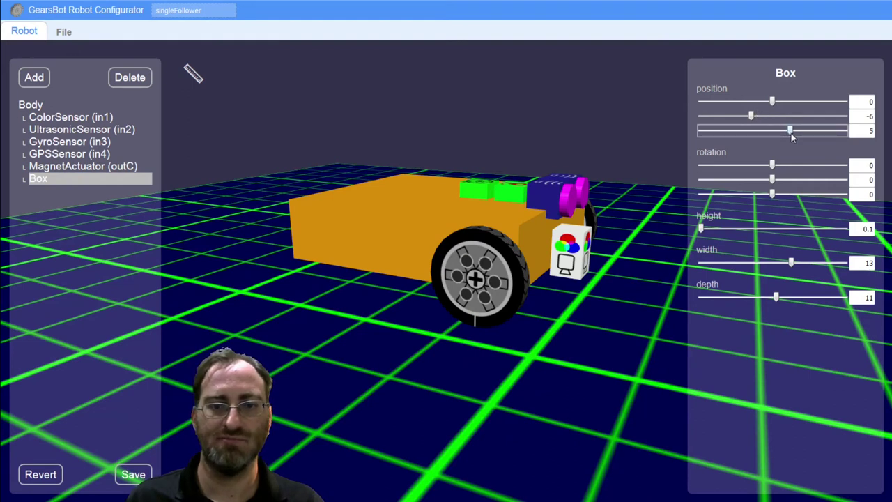
{"action": "left_click_drag", "start_coordinate": [751, 116], "coordinate": [765, 124]}
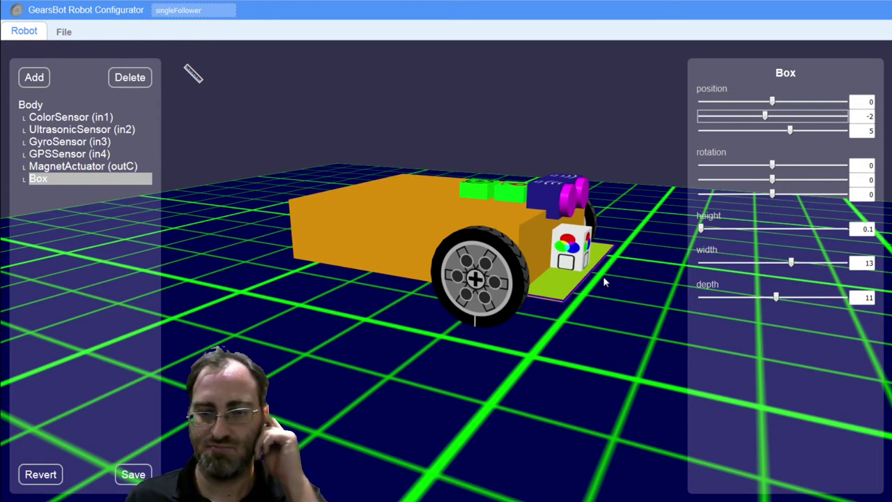
{"action": "left_click_drag", "start_coordinate": [575, 306], "coordinate": [476, 315]}
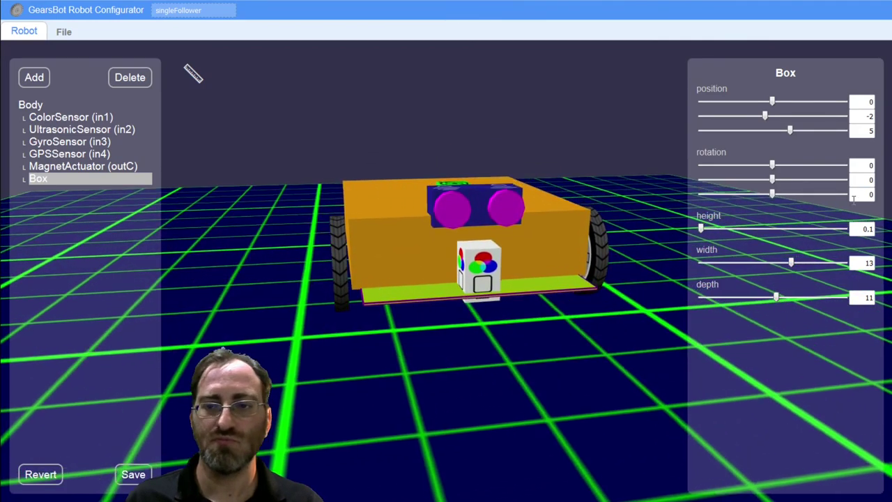
{"action": "left_click_drag", "start_coordinate": [789, 131], "coordinate": [825, 131]}
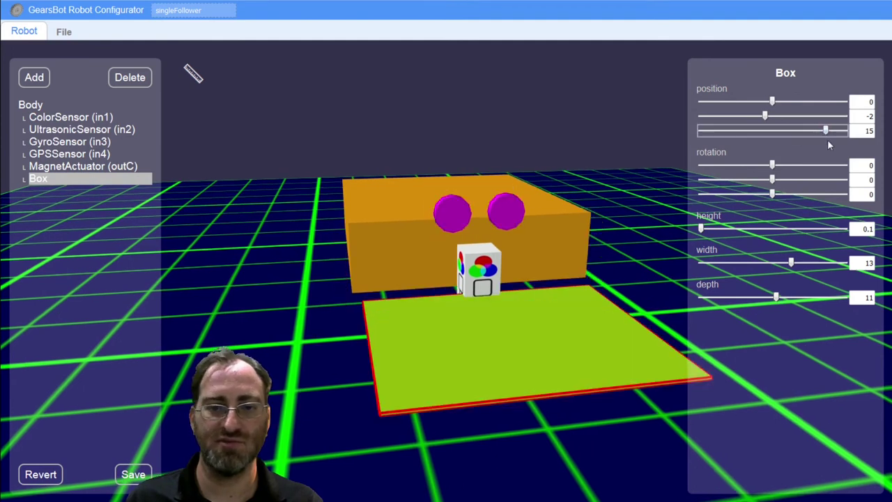
{"action": "key", "text": "Left"}
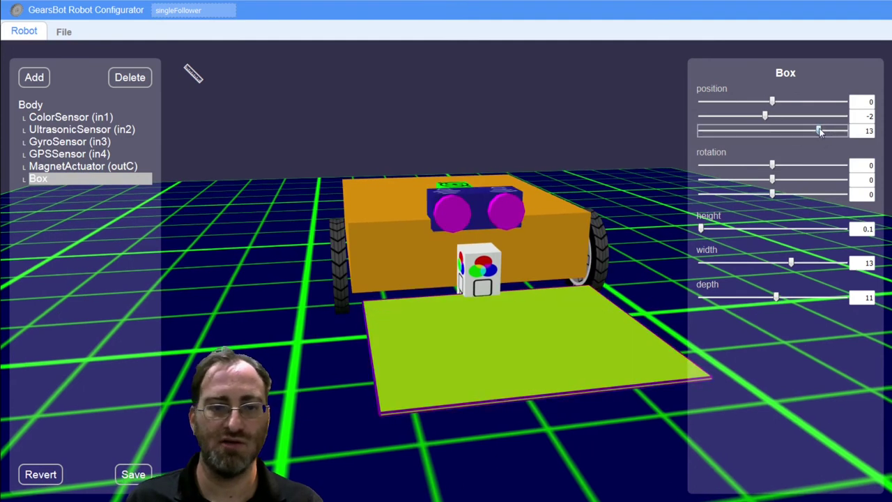
{"action": "left_click_drag", "start_coordinate": [824, 131], "coordinate": [827, 131]}
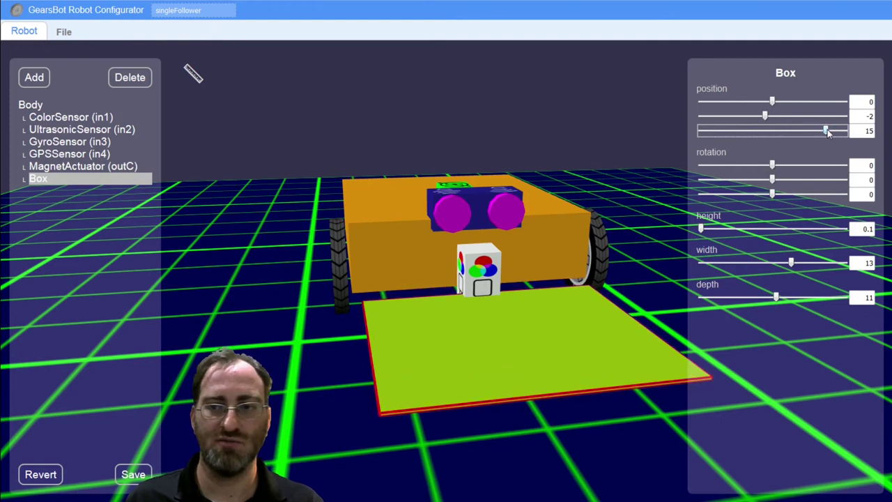
{"action": "left_click_drag", "start_coordinate": [827, 131], "coordinate": [830, 133]}
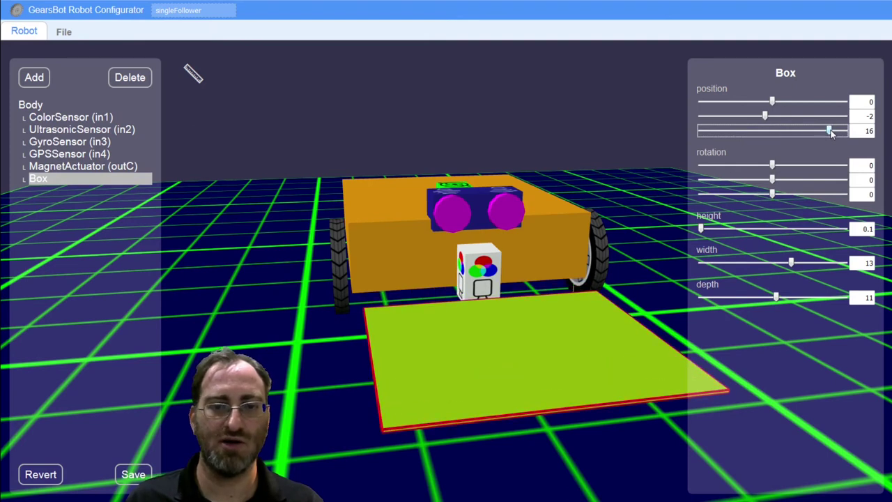
- Set the plate's Y position to -3.5, placing it at 0, -3.5, 16
{"action": "left_click_drag", "start_coordinate": [428, 243], "coordinate": [555, 226]}
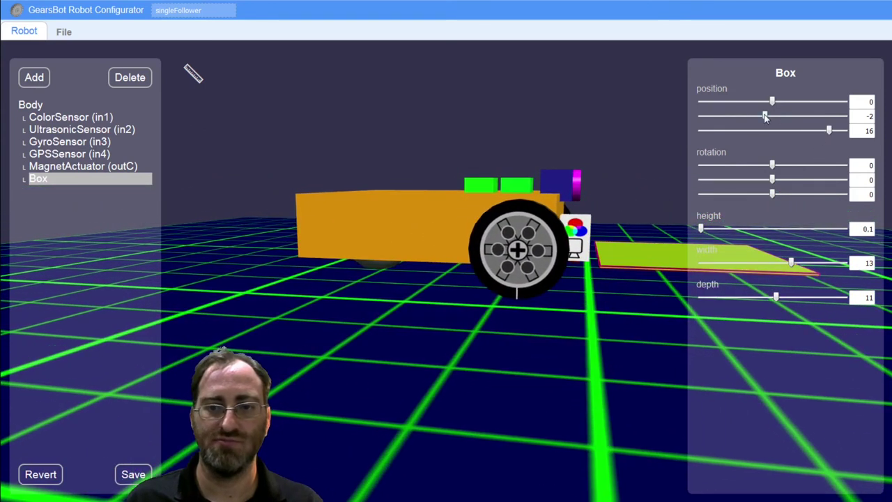
{"action": "left_click_drag", "start_coordinate": [764, 117], "coordinate": [761, 118]}
{"action": "double_click", "coordinate": [864, 116]}
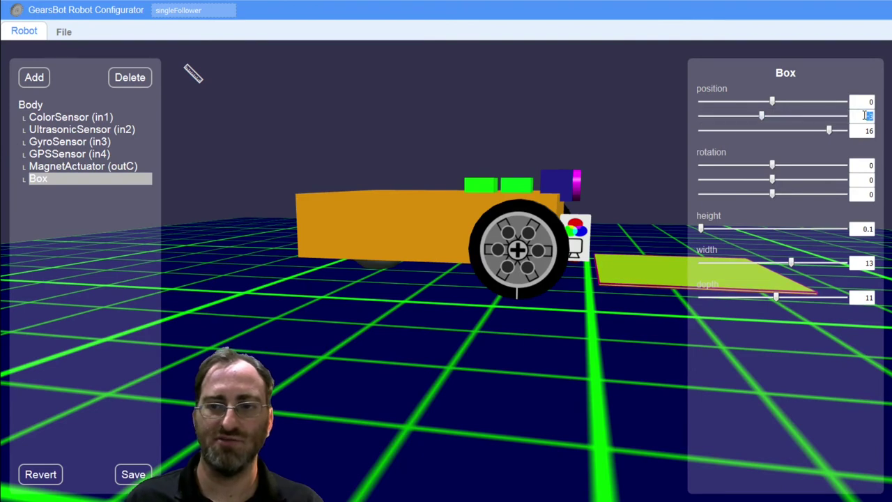
{"action": "type", "text": "-"}
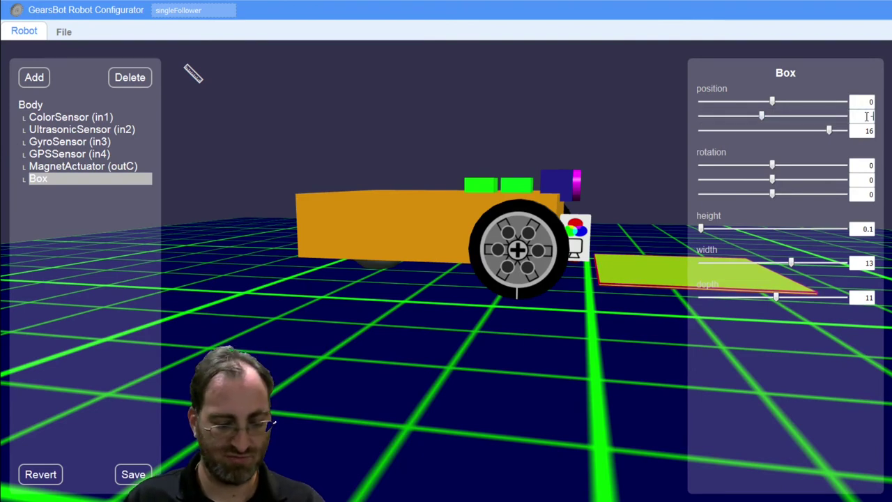
{"action": "type", "text": "4"}
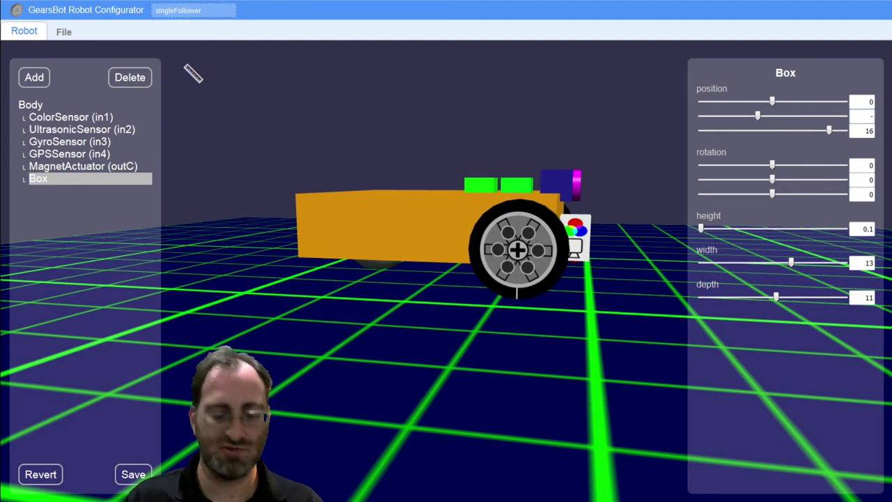
{"action": "key", "text": "Tab"}
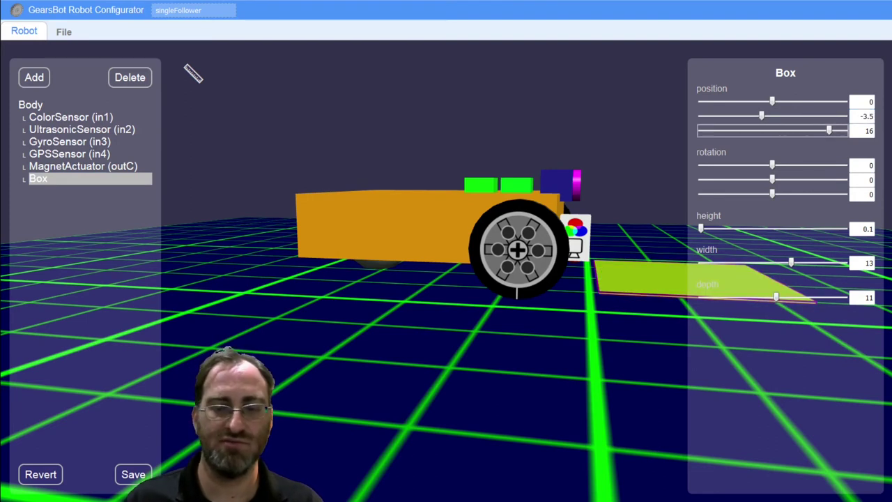
- Widen the front plate from 13 to 16 and check it from a low side view
{"action": "left_click_drag", "start_coordinate": [616, 275], "coordinate": [467, 285]}
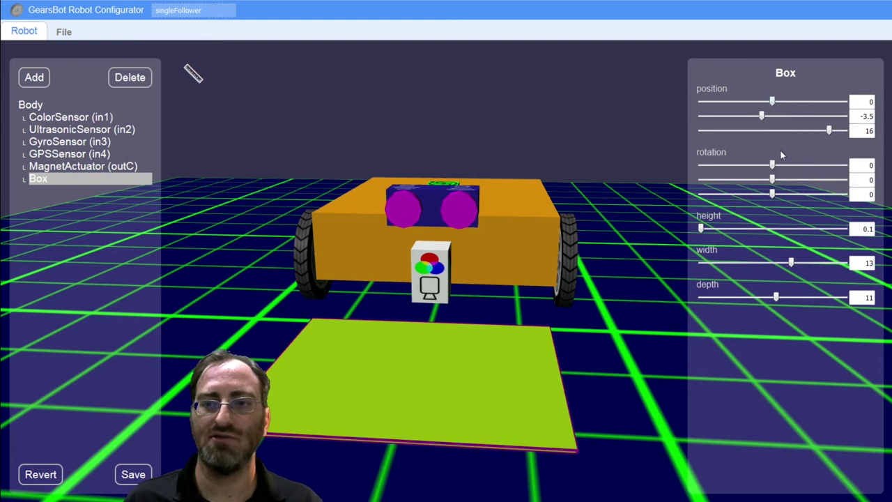
{"action": "left_click", "coordinate": [794, 263]}
{"action": "left_click_drag", "start_coordinate": [806, 264], "coordinate": [813, 267]}
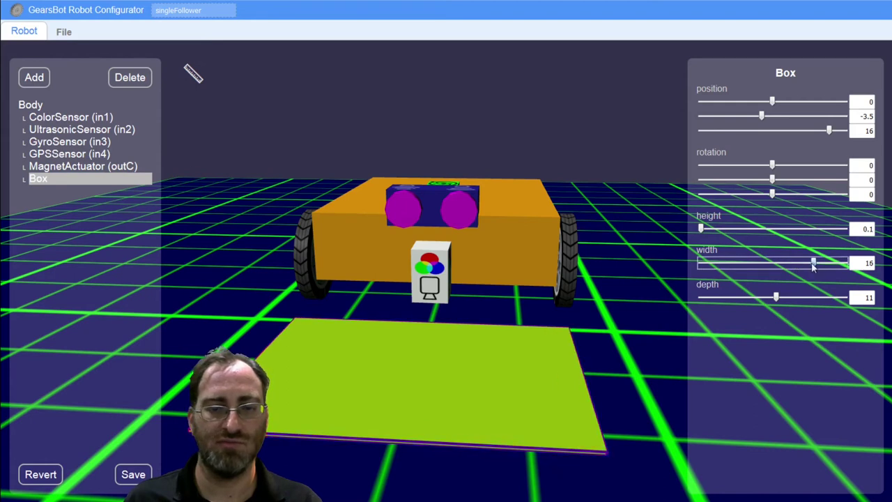
{"action": "left_click_drag", "start_coordinate": [476, 283], "coordinate": [462, 319]}
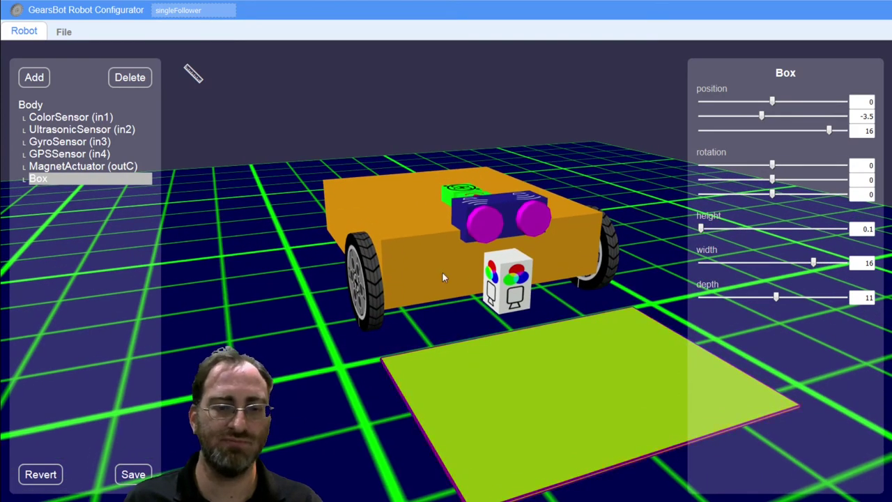
{"action": "left_click_drag", "start_coordinate": [442, 272], "coordinate": [403, 259]}
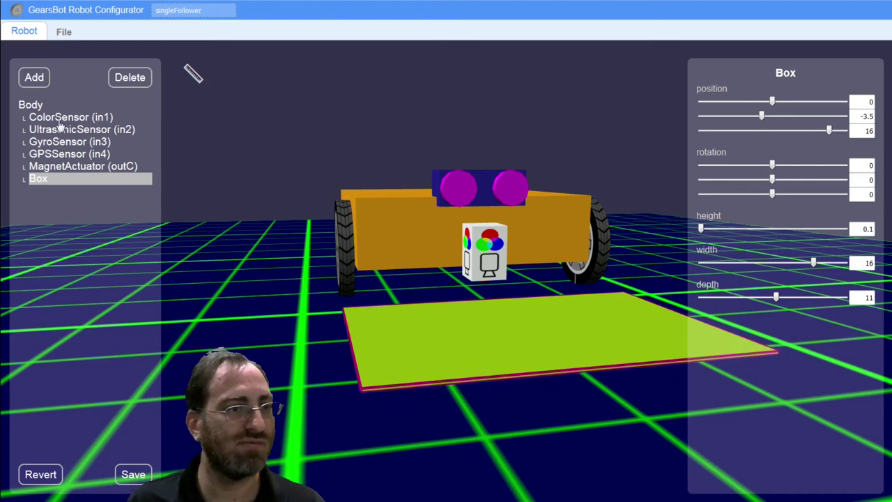
- Add a second Box component under the robot Body and select it
{"action": "left_click", "coordinate": [35, 78]}
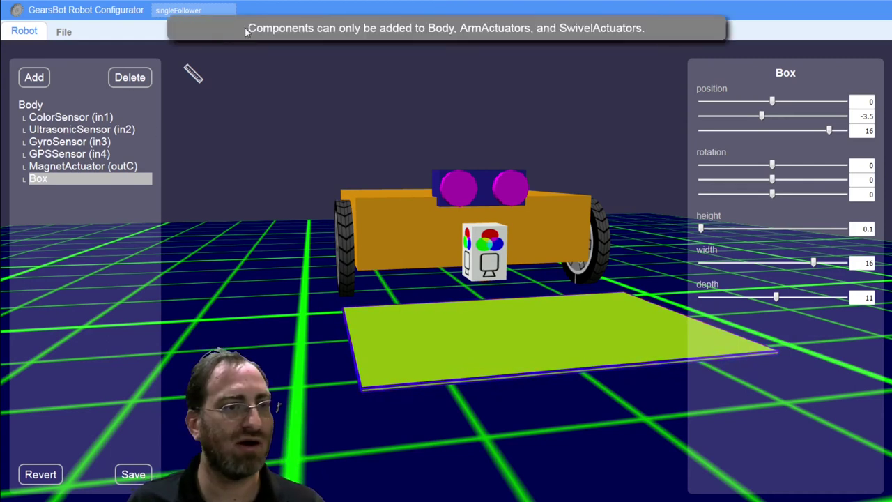
{"action": "left_click", "coordinate": [36, 106]}
{"action": "left_click", "coordinate": [36, 80]}
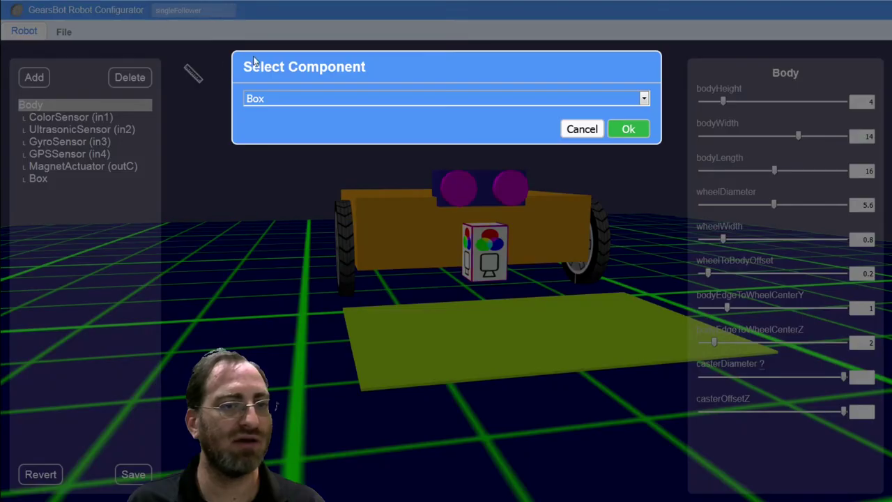
{"action": "left_click", "coordinate": [626, 129]}
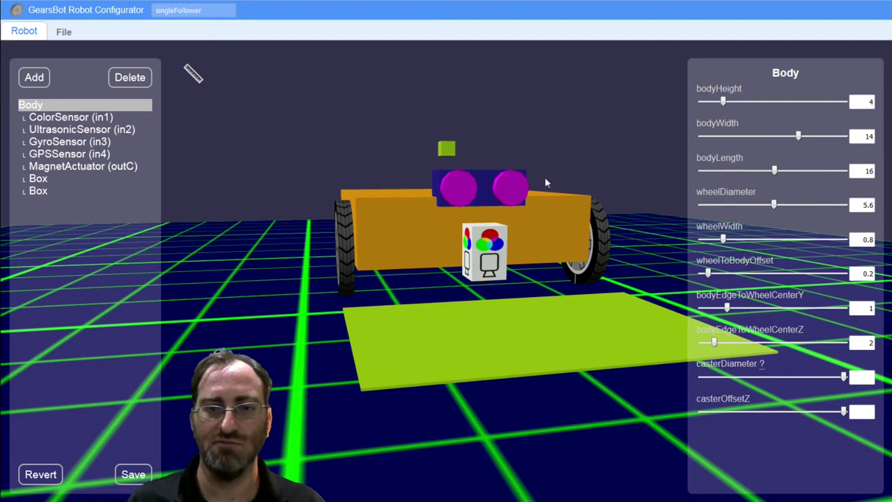
{"action": "left_click", "coordinate": [39, 179]}
{"action": "left_click", "coordinate": [41, 191]}
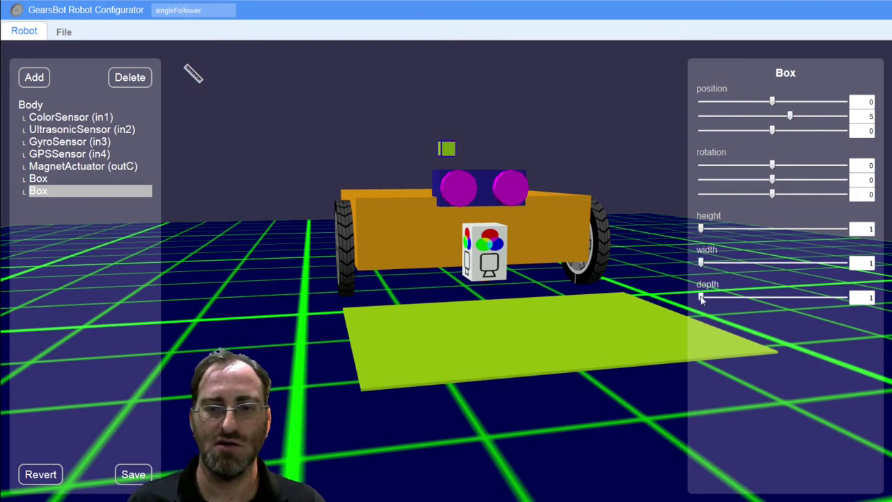
- Make the new box 5 deep and place it at position 4, -1, 9
{"action": "left_click_drag", "start_coordinate": [701, 298], "coordinate": [730, 297]}
{"action": "left_click_drag", "start_coordinate": [582, 264], "coordinate": [584, 198]}
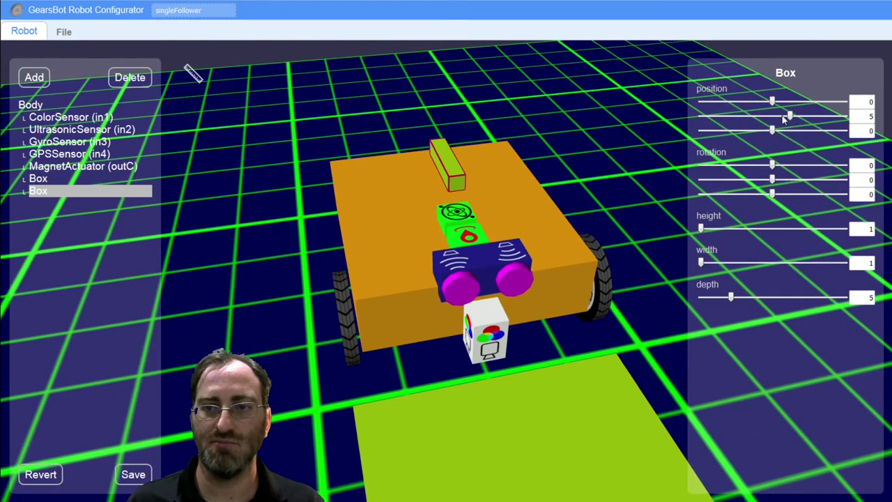
{"action": "left_click_drag", "start_coordinate": [772, 102], "coordinate": [792, 103]}
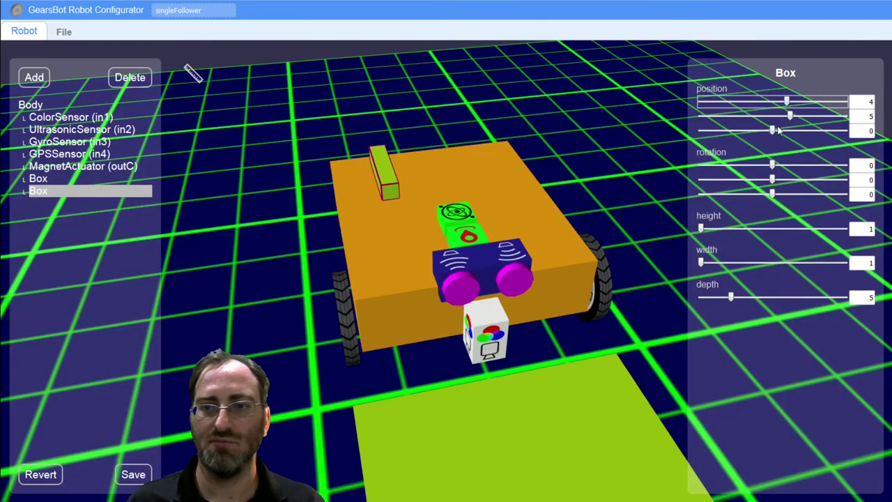
{"action": "left_click_drag", "start_coordinate": [772, 131], "coordinate": [808, 133]}
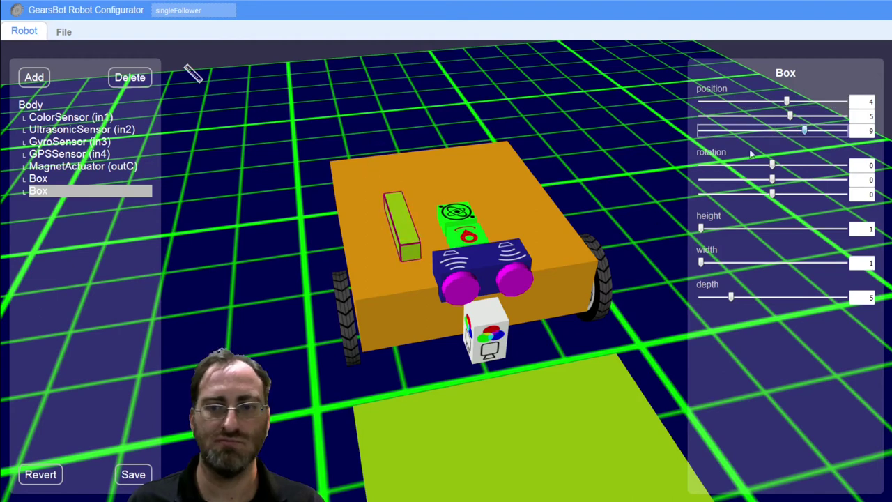
{"action": "left_click_drag", "start_coordinate": [492, 225], "coordinate": [642, 193]}
{"action": "left_click_drag", "start_coordinate": [792, 117], "coordinate": [769, 116]}
- Tilt the second box 30° around X and set its Y position to -2
{"action": "left_click_drag", "start_coordinate": [671, 227], "coordinate": [587, 211]}
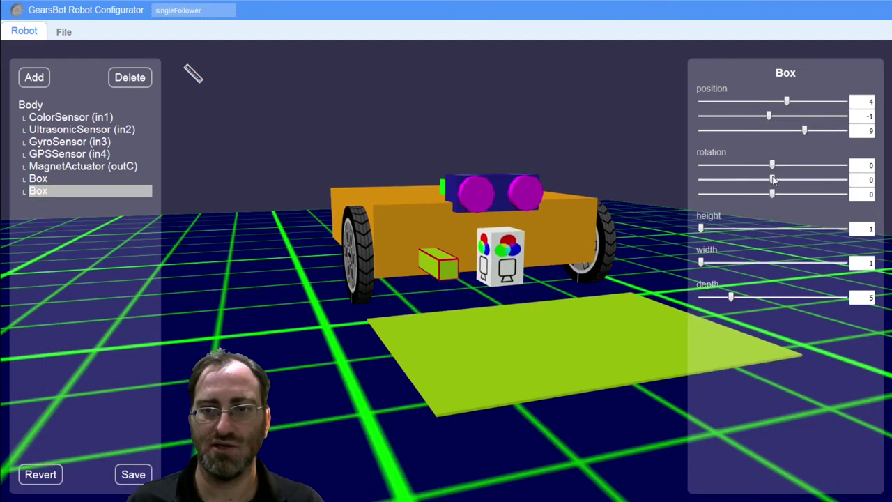
{"action": "left_click_drag", "start_coordinate": [772, 166], "coordinate": [786, 165]}
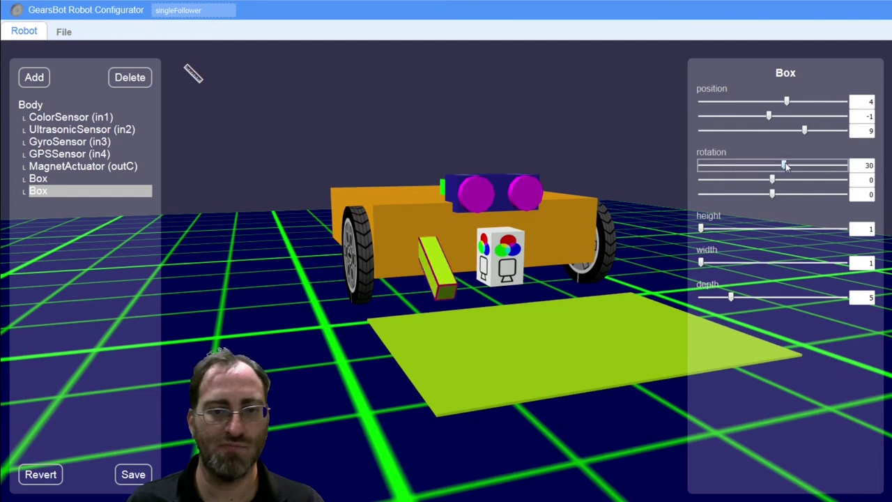
{"action": "left_click", "coordinate": [769, 117]}
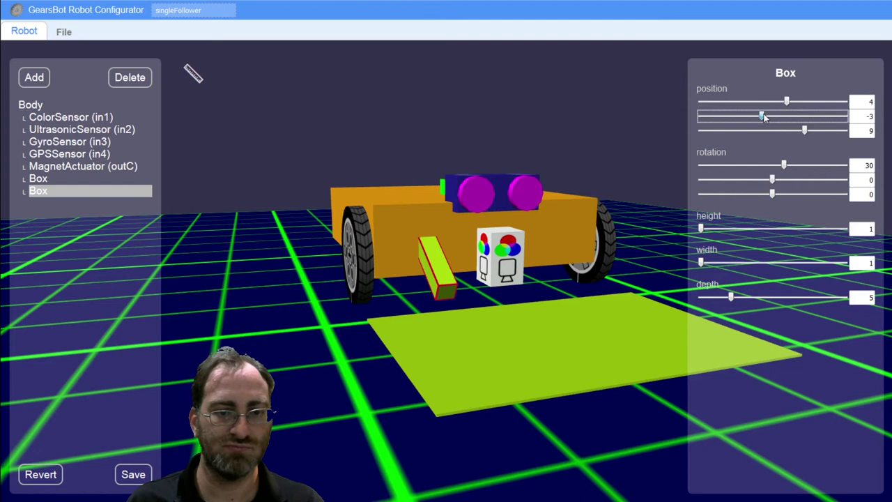
{"action": "left_click_drag", "start_coordinate": [473, 231], "coordinate": [563, 175]}
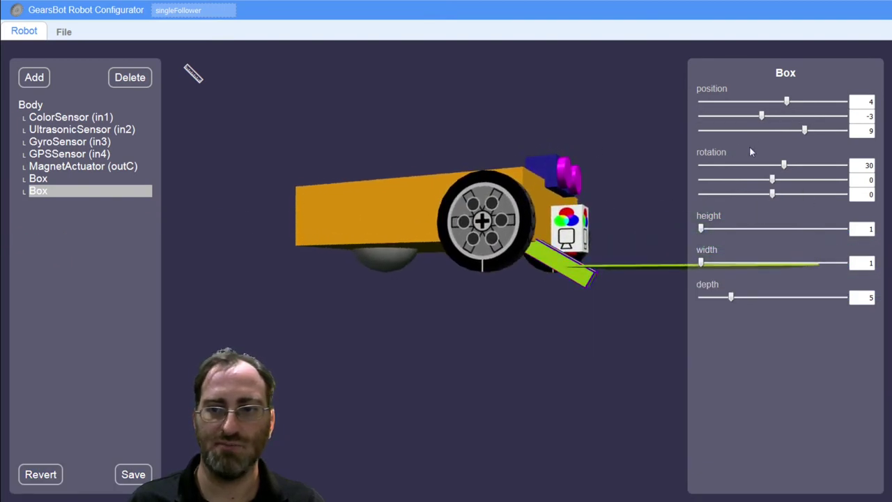
{"action": "left_click", "coordinate": [762, 120]}
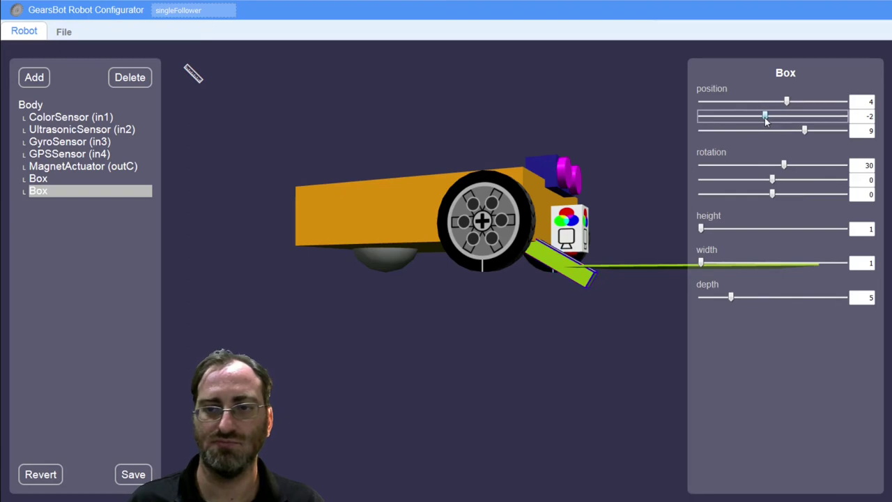
{"action": "left_click_drag", "start_coordinate": [627, 237], "coordinate": [519, 236]}
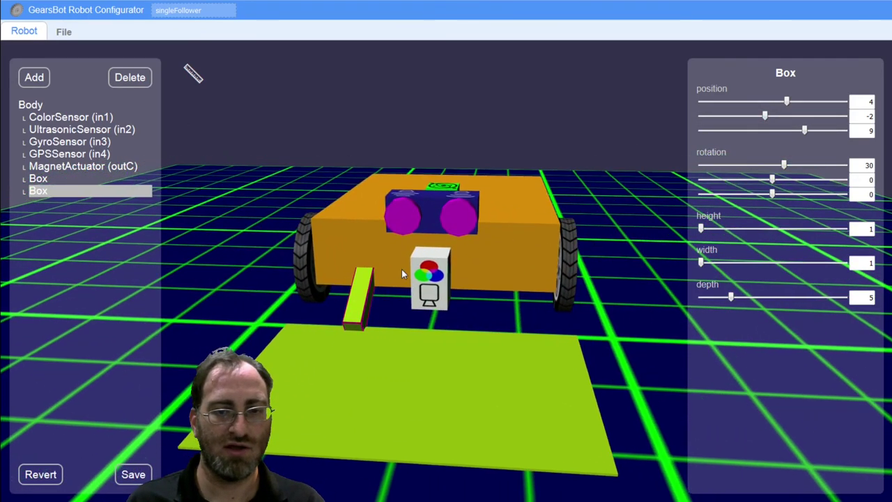
- Add a third Box under Body and compare it with the left arm's values
{"action": "left_click", "coordinate": [34, 104]}
{"action": "left_click", "coordinate": [36, 78]}
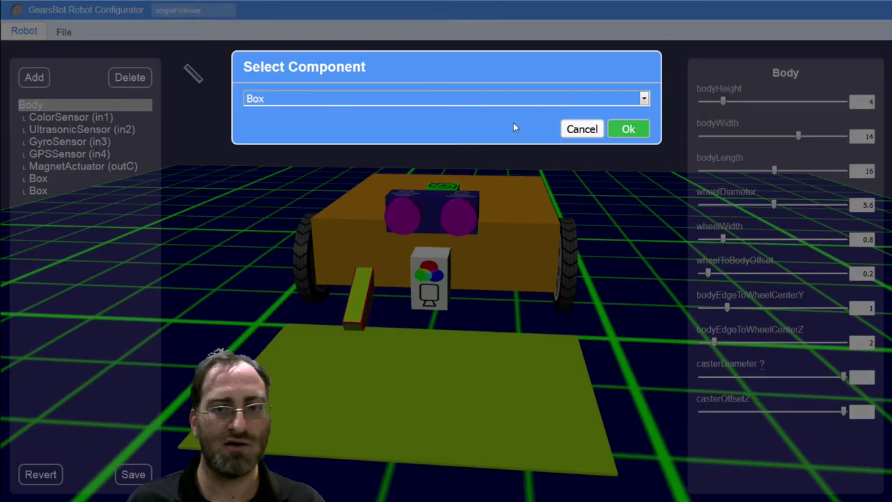
{"action": "left_click", "coordinate": [625, 129]}
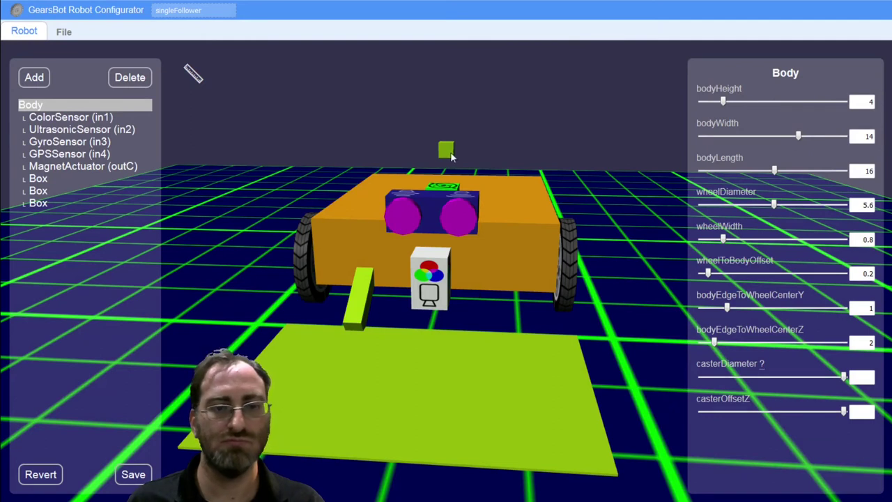
{"action": "left_click", "coordinate": [40, 203]}
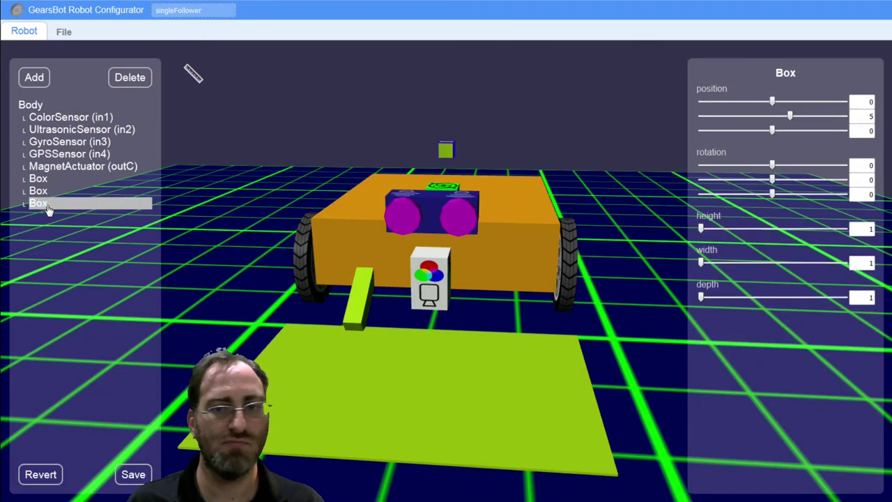
{"action": "left_click", "coordinate": [39, 191]}
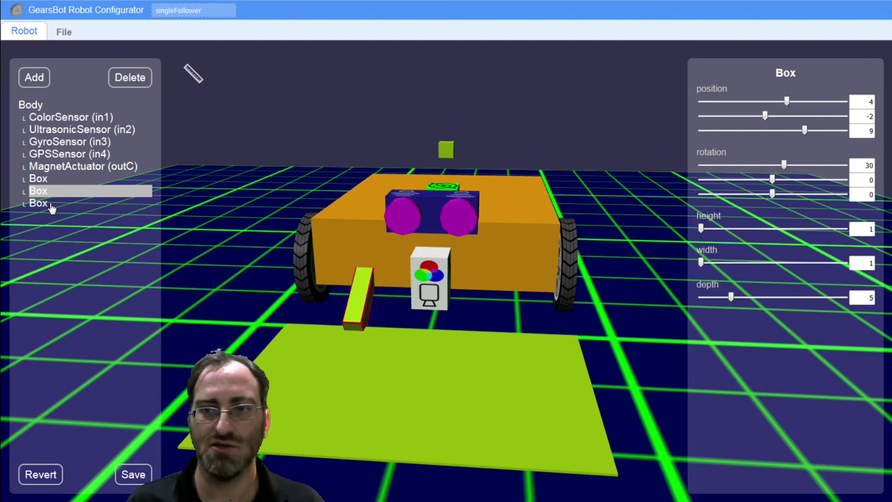
{"action": "left_click", "coordinate": [39, 203]}
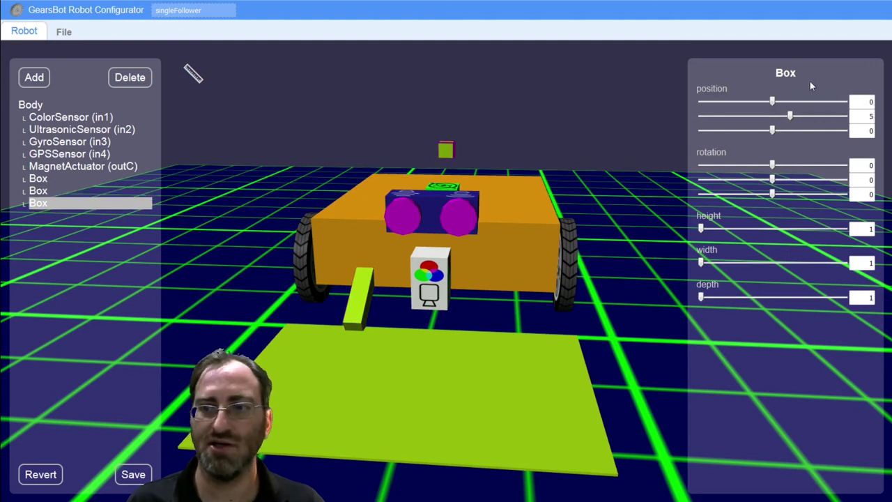
- Place the third box at position -4, -2, 9
{"action": "type", "text": "-"}
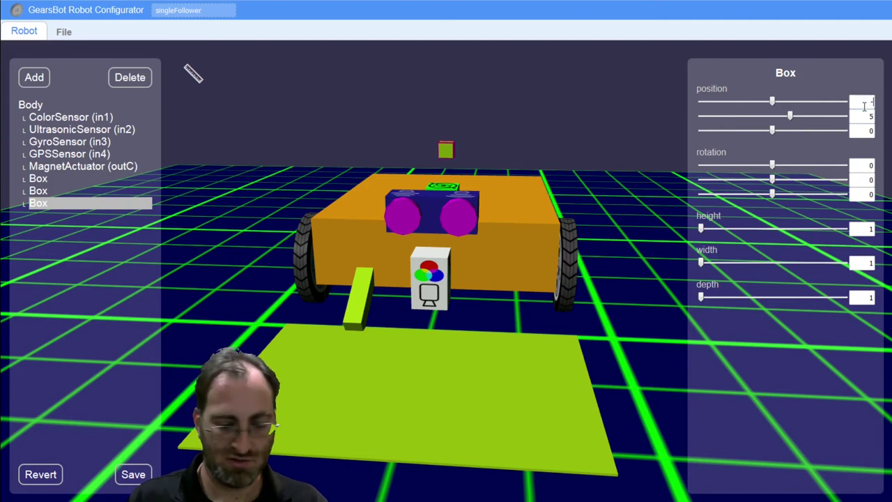
{"action": "type", "text": "4"}
{"action": "key", "text": "Tab"}
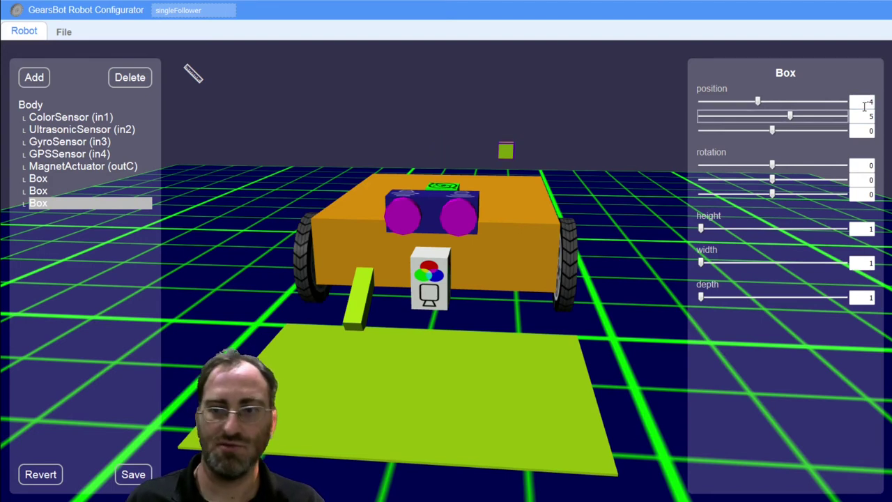
{"action": "key", "text": "Tab"}
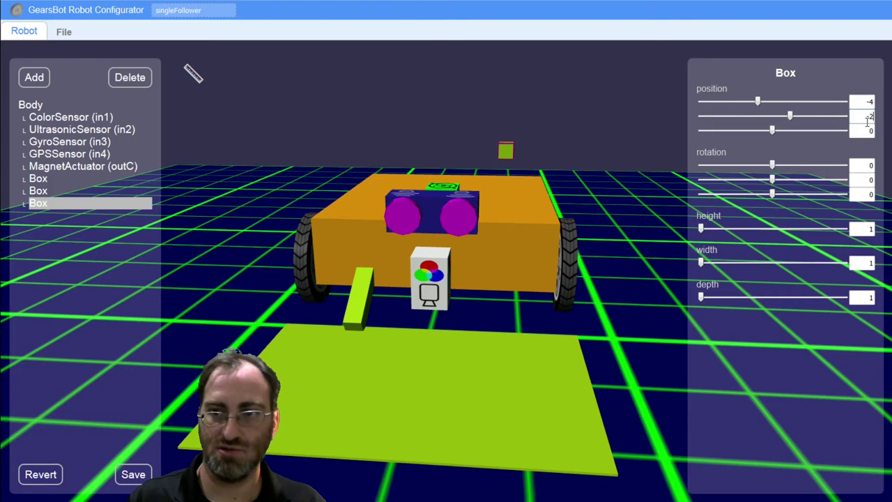
{"action": "key", "text": "Tab"}
{"action": "key", "text": "Tab"}
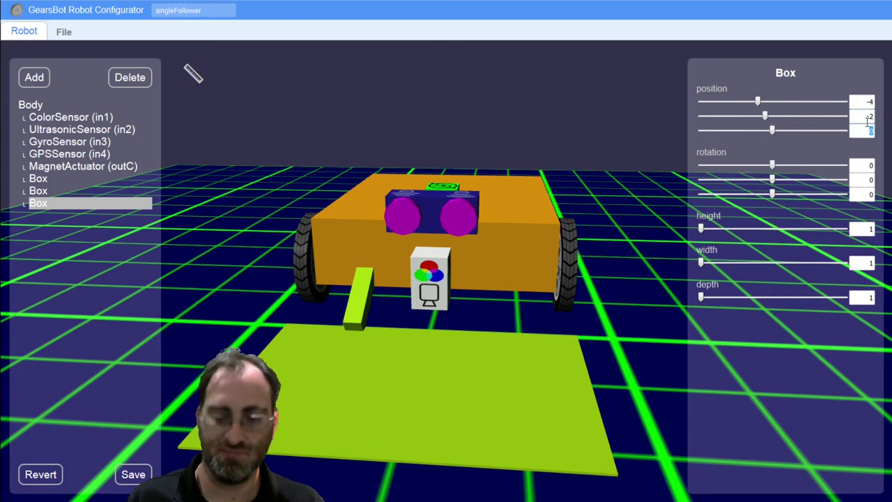
{"action": "type", "text": "9"}
{"action": "key", "text": "Tab"}
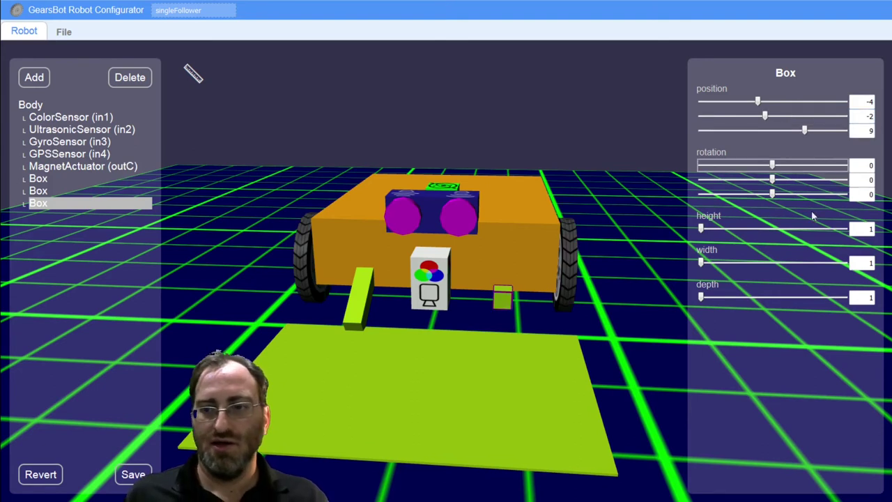
- Give the third box a 30° X rotation and depth 5, matching the left arm
{"action": "left_click", "coordinate": [40, 192]}
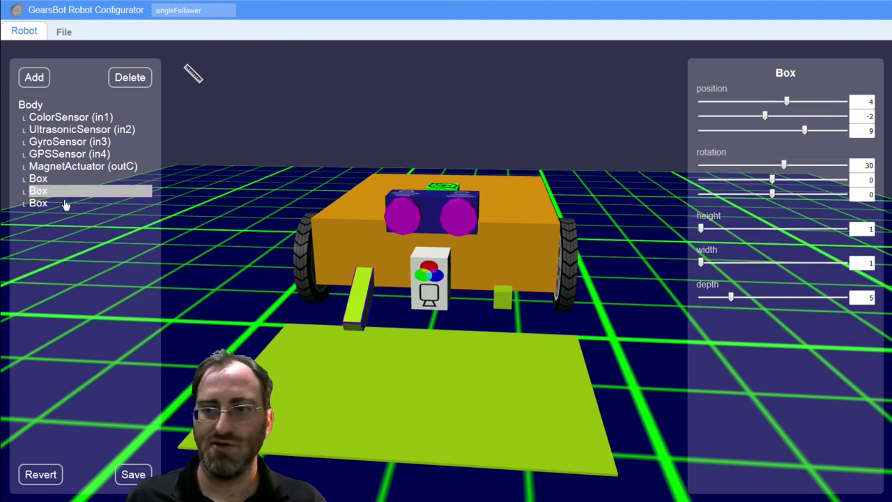
{"action": "left_click", "coordinate": [41, 204]}
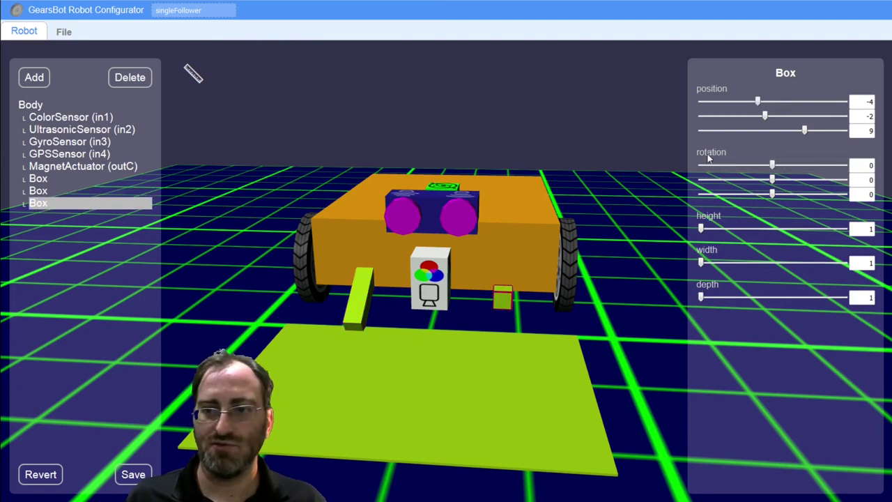
{"action": "left_click", "coordinate": [862, 163]}
{"action": "type", "text": "30"}
{"action": "key", "text": "Tab"}
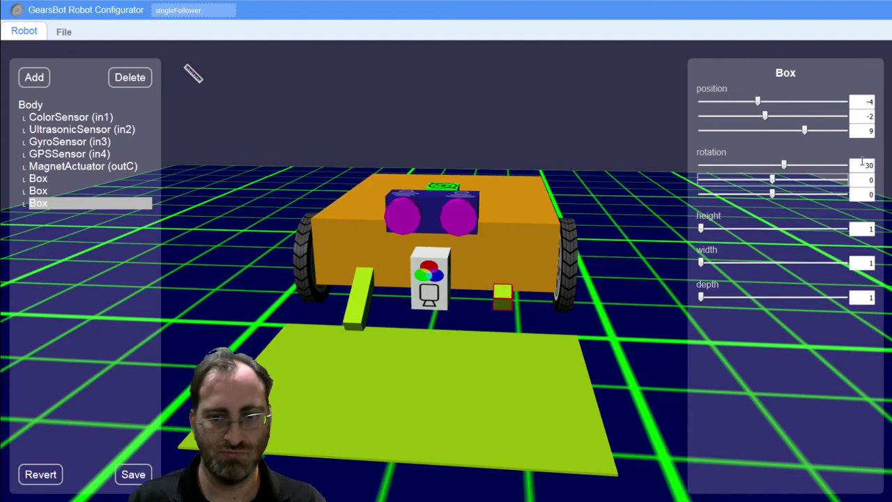
{"action": "left_click", "coordinate": [43, 191]}
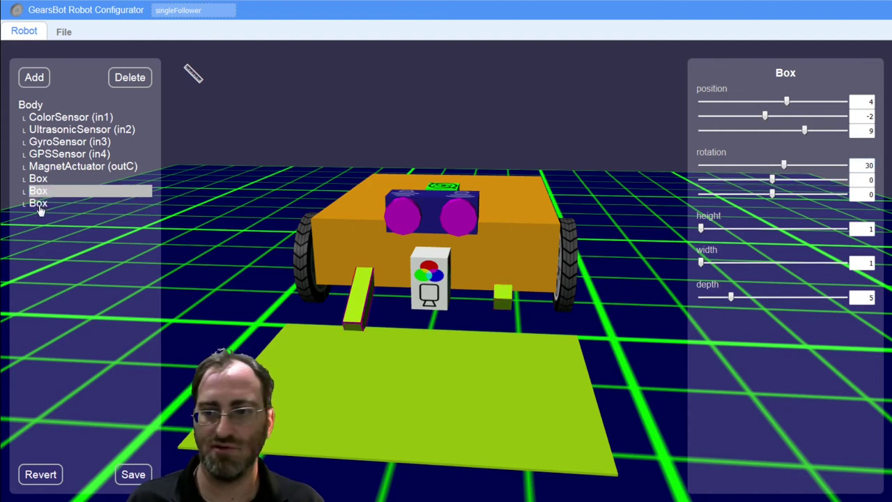
{"action": "left_click", "coordinate": [39, 205]}
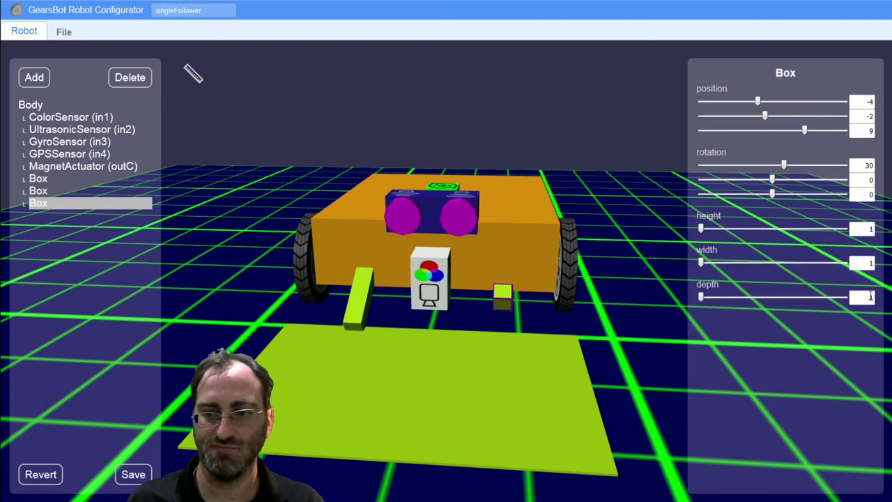
{"action": "key", "text": "Return"}
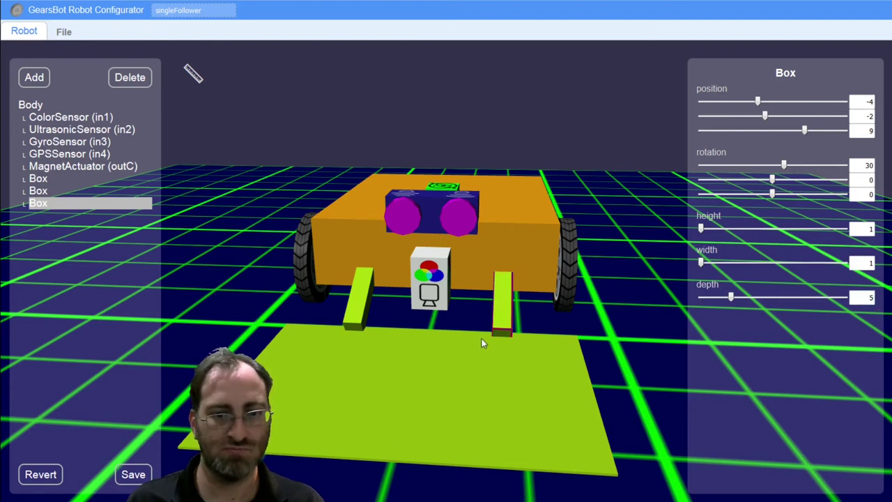
{"action": "left_click_drag", "start_coordinate": [481, 342], "coordinate": [350, 350]}
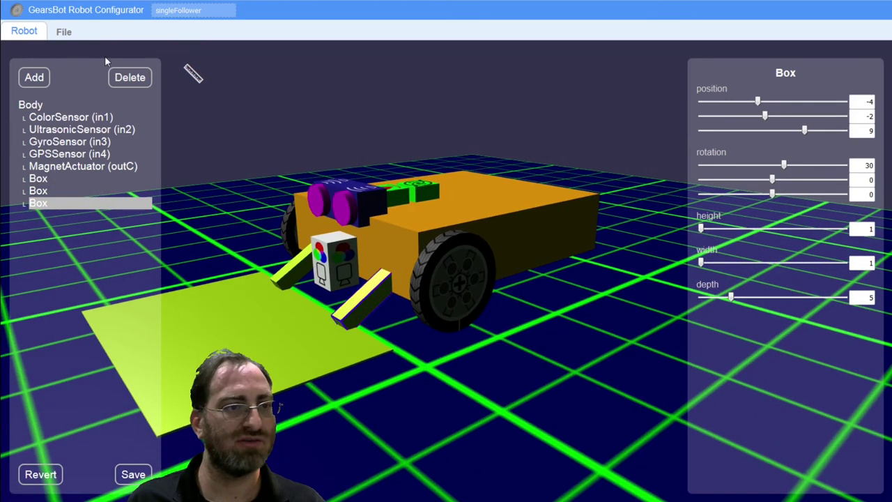
- Rename the robot 'sumo-ccoop', save it, and save its configuration to a file
{"action": "left_click", "coordinate": [66, 33]}
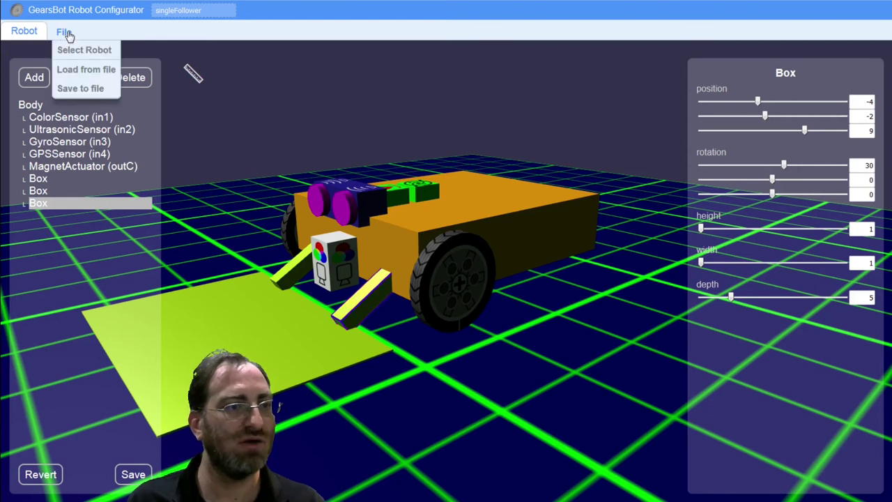
{"action": "left_click", "coordinate": [91, 90]}
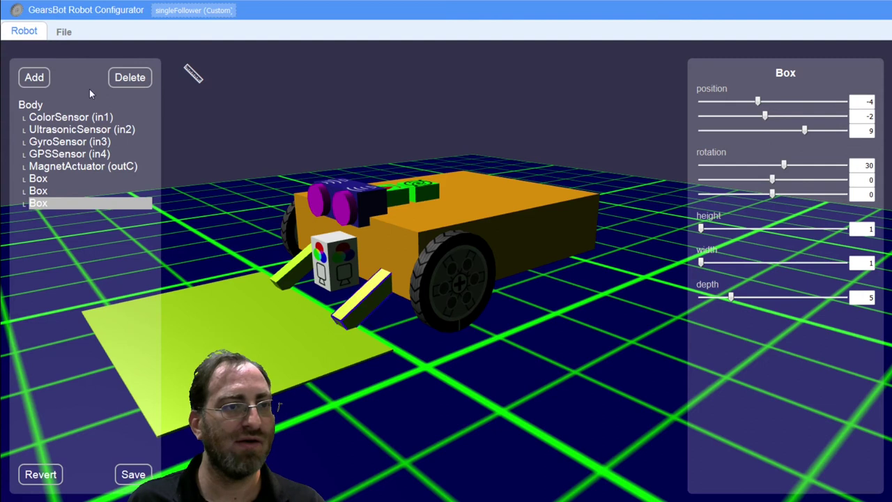
{"action": "left_click", "coordinate": [165, 10]}
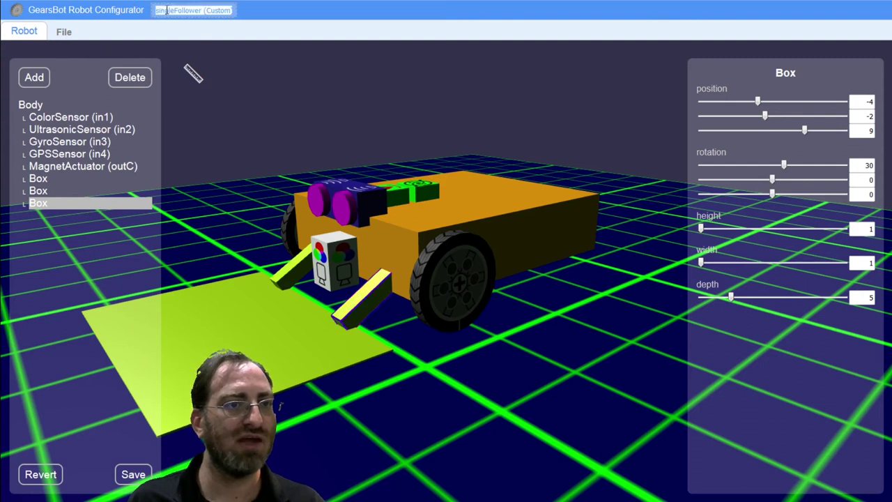
{"action": "type", "text": "sumo"}
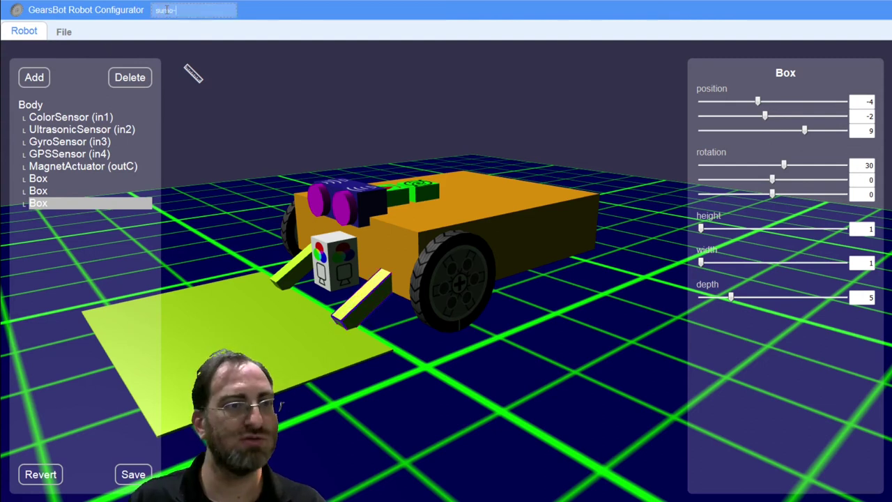
{"action": "type", "text": "-c"}
{"action": "type", "text": "coo"}
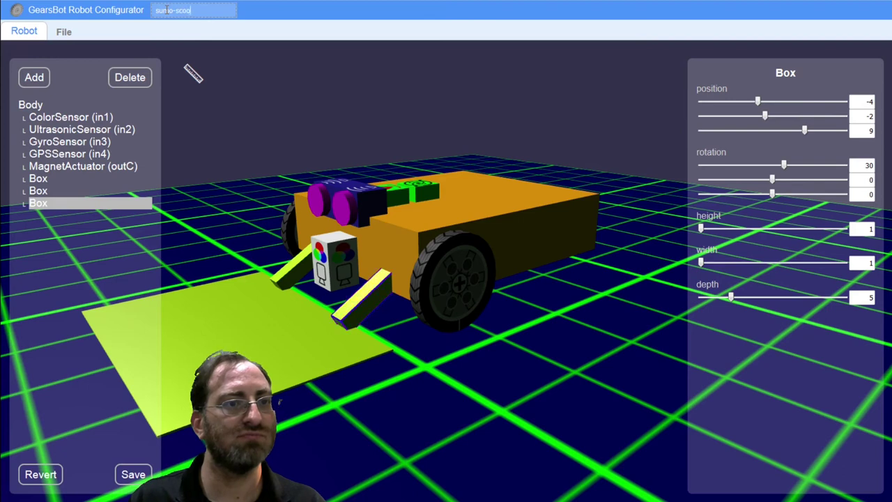
{"action": "type", "text": "p"}
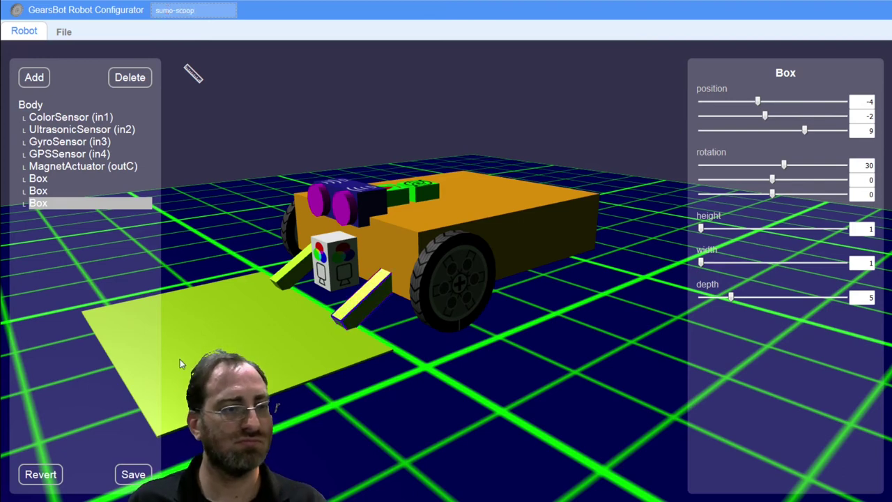
{"action": "left_click", "coordinate": [132, 474]}
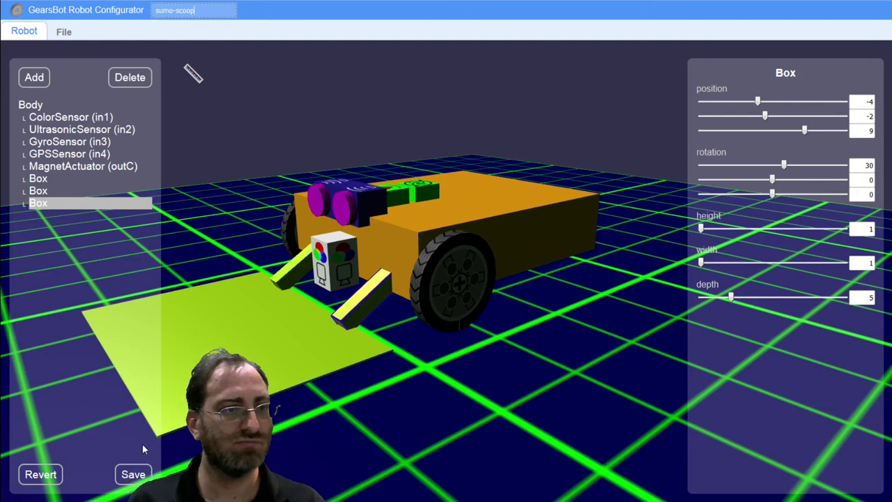
{"action": "left_click", "coordinate": [63, 32]}
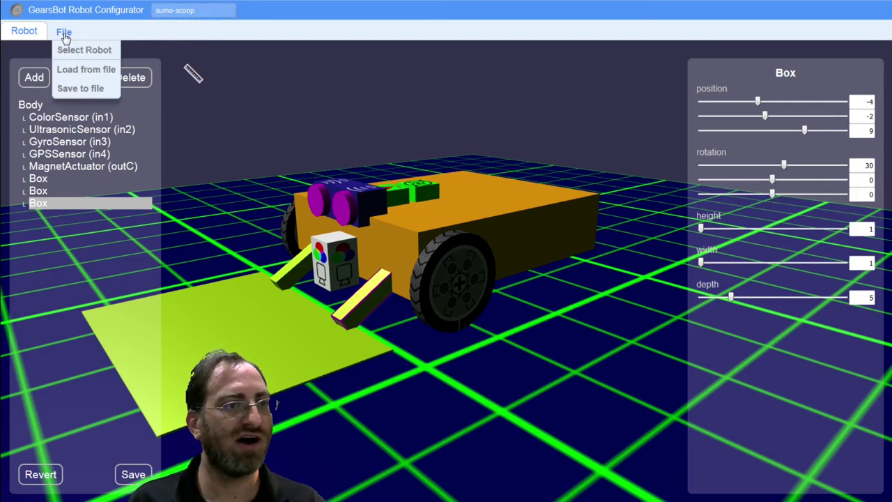
{"action": "left_click", "coordinate": [80, 87]}
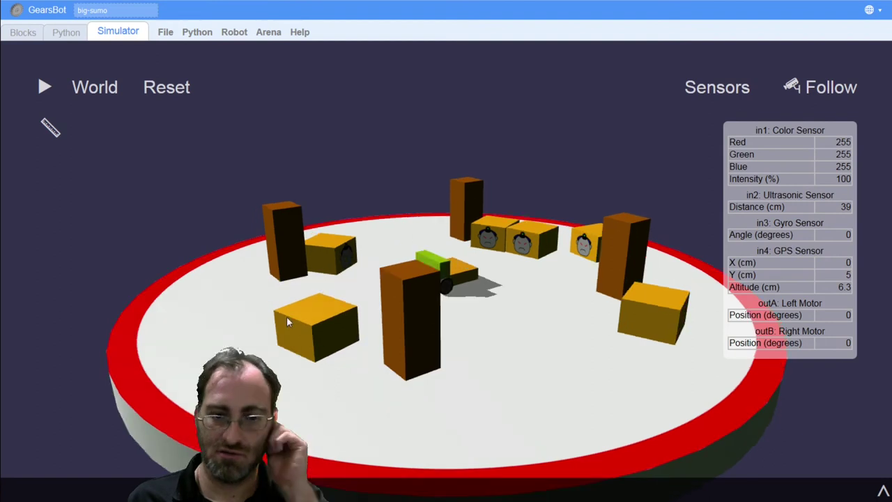
- Load the saved sumo-scoop robot from file into the big-sumo arena simulation
{"action": "left_click_drag", "start_coordinate": [286, 316], "coordinate": [142, 106]}
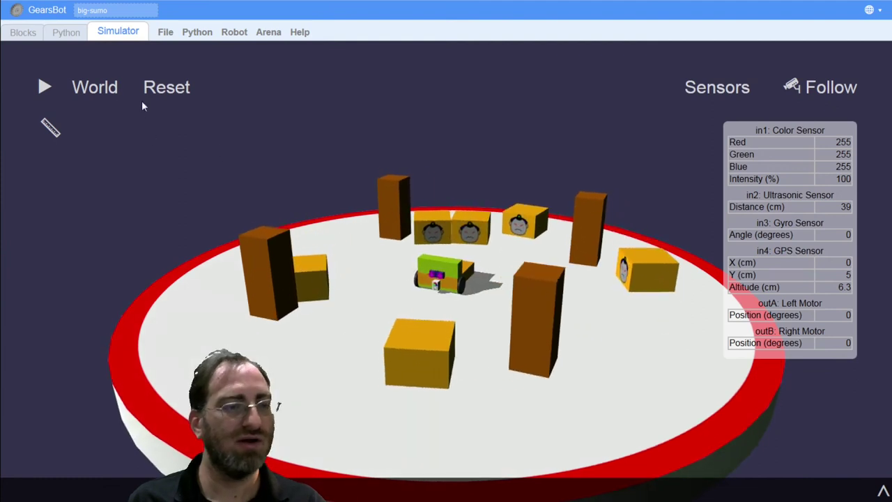
{"action": "left_click", "coordinate": [166, 32]}
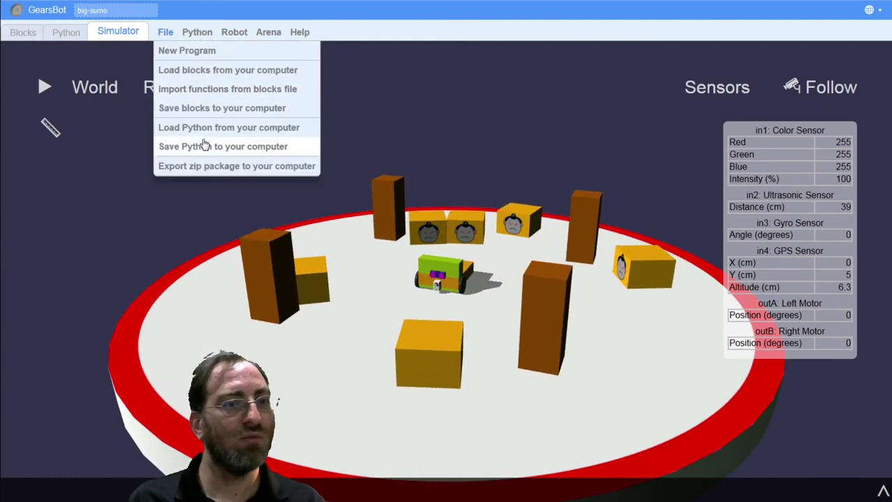
{"action": "left_click", "coordinate": [234, 32]}
{"action": "left_click", "coordinate": [253, 88]}
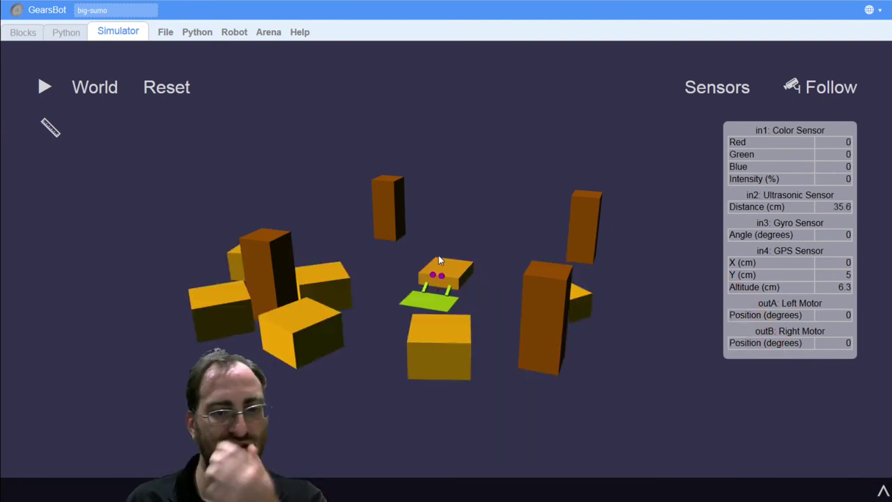
{"action": "left_click_drag", "start_coordinate": [471, 298], "coordinate": [341, 361]}
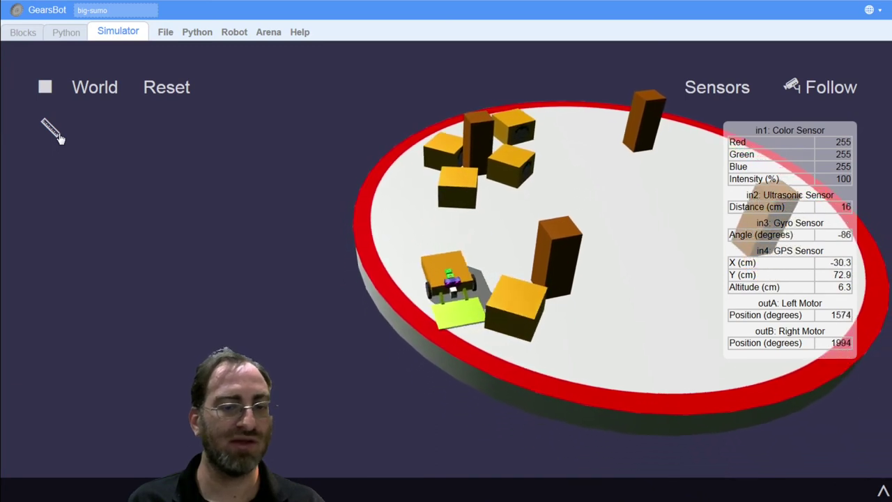
- Reset the simulation, orbit around the centred robot, then show the sumo program's blocks
{"action": "left_click", "coordinate": [167, 89]}
{"action": "left_click", "coordinate": [21, 33]}
{"action": "left_click", "coordinate": [118, 31]}
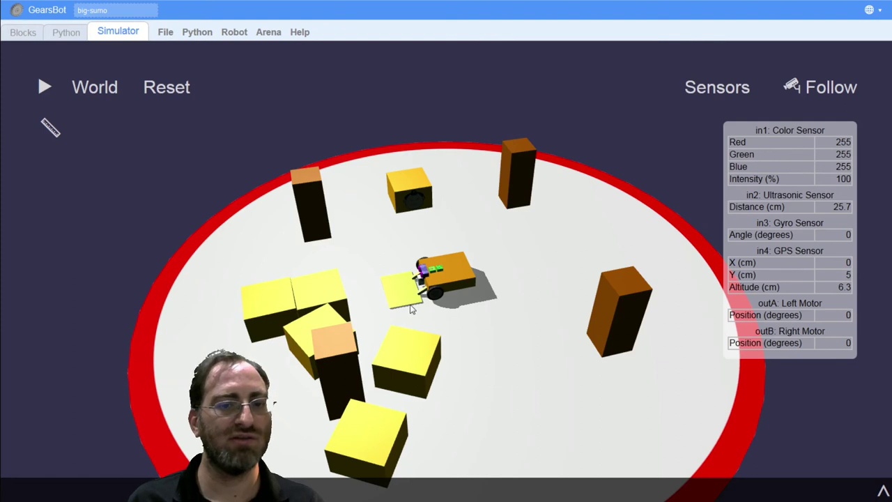
{"action": "left_click_drag", "start_coordinate": [411, 310], "coordinate": [344, 282]}
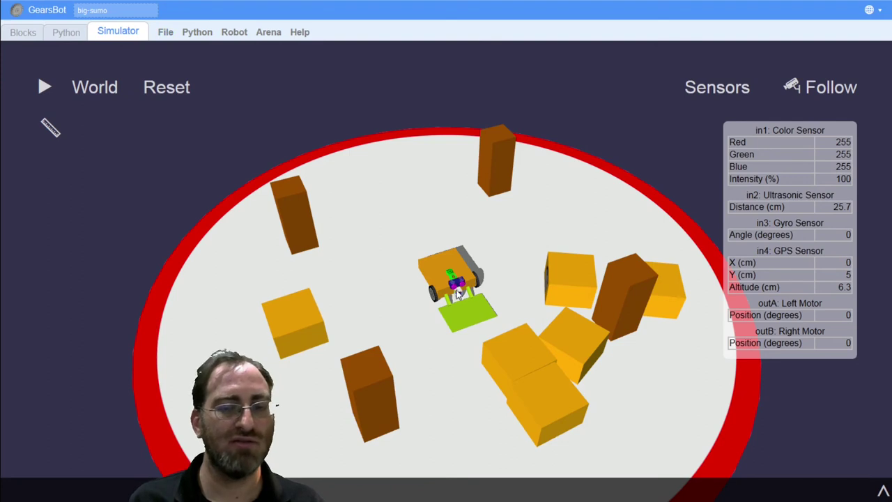
{"action": "left_click_drag", "start_coordinate": [458, 292], "coordinate": [282, 303]}
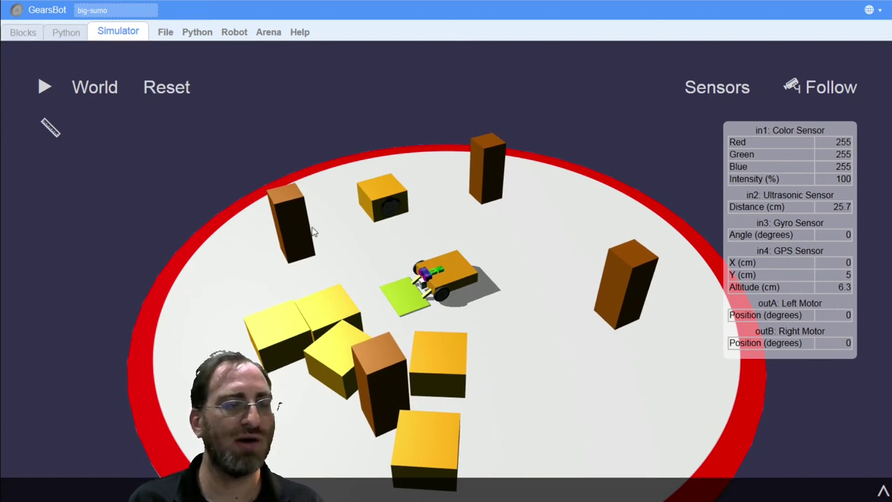
{"action": "left_click", "coordinate": [27, 34]}
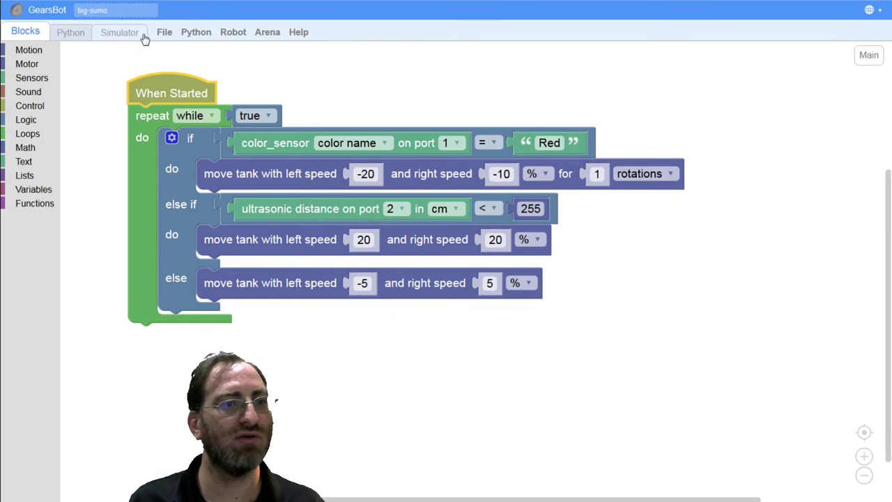
- Rename the project to scoop-sumo and export it as a scoop-sumo zip package
{"action": "left_click", "coordinate": [142, 37]}
{"action": "left_click", "coordinate": [165, 35]}
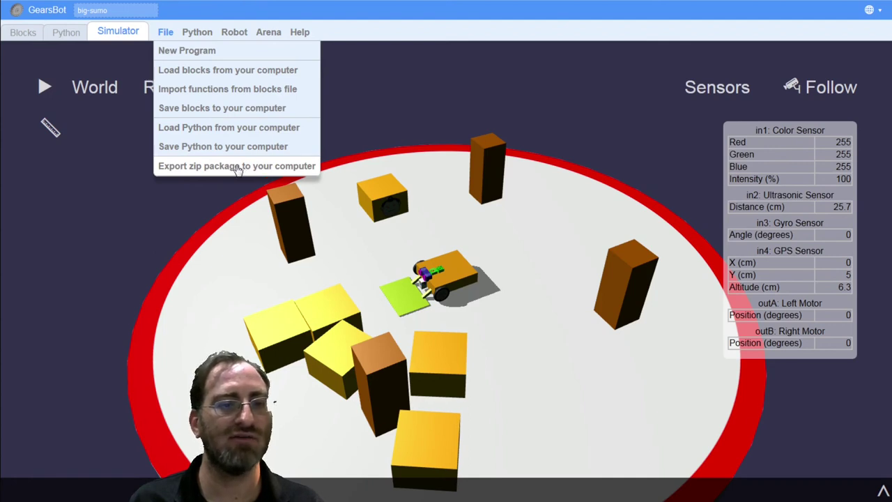
{"action": "left_click", "coordinate": [232, 168]}
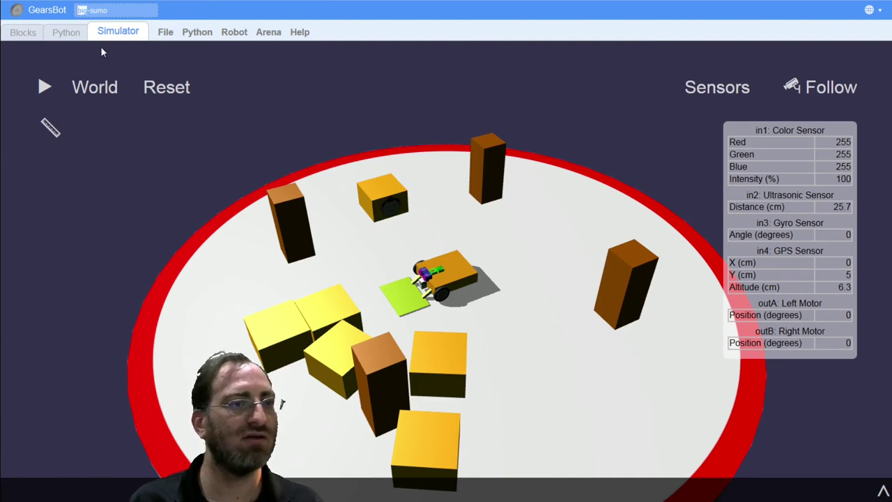
{"action": "type", "text": "sco"}
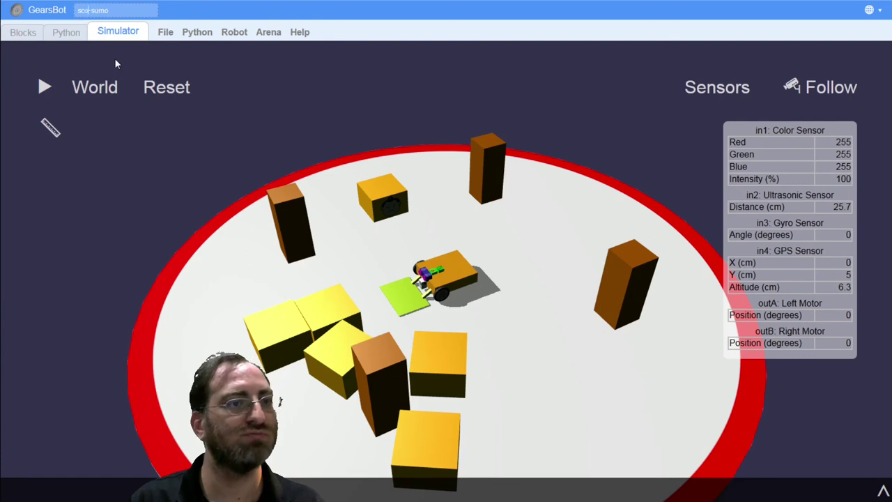
{"action": "type", "text": "op"}
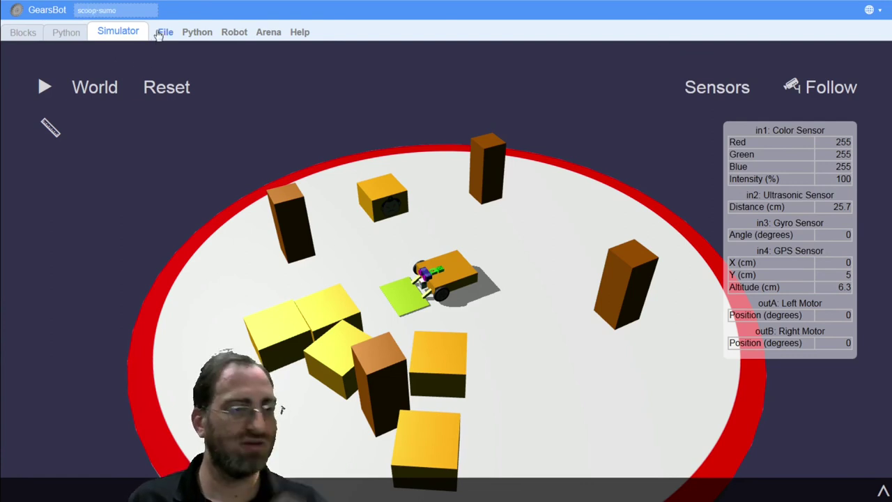
{"action": "left_click", "coordinate": [161, 34]}
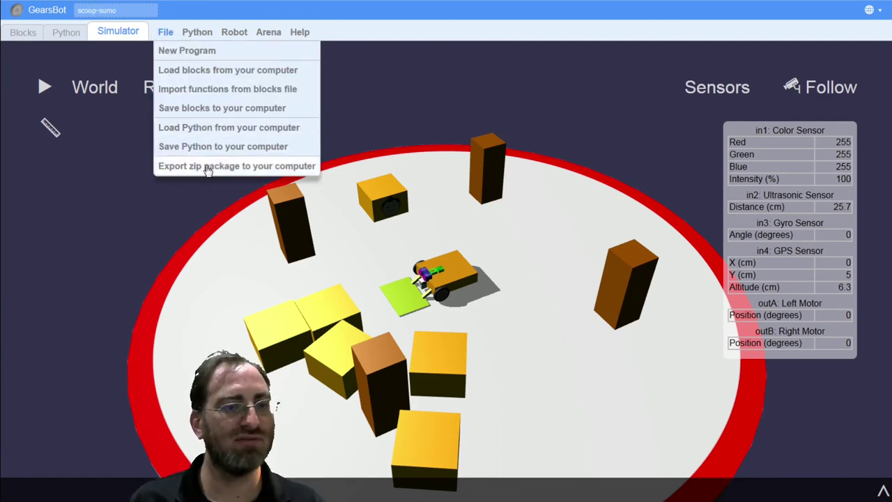
{"action": "left_click", "coordinate": [209, 167]}
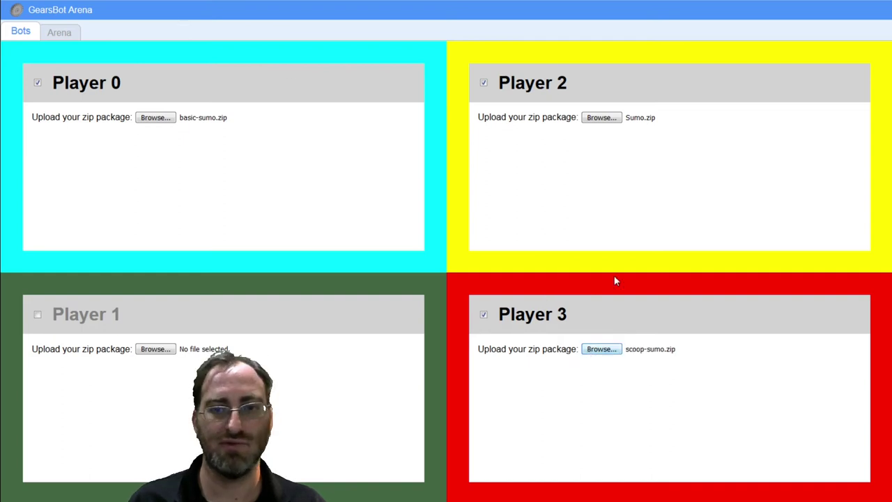
- Switch to the Arena view to show the sumo ring with the entered robots
{"action": "left_click", "coordinate": [59, 33]}
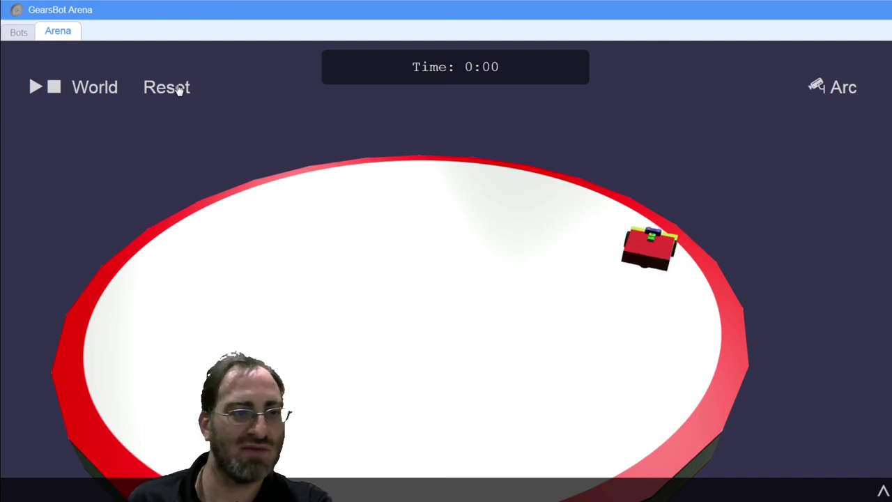
- Reset the arena match so the timer returns to 2:00
{"action": "left_click", "coordinate": [173, 100]}
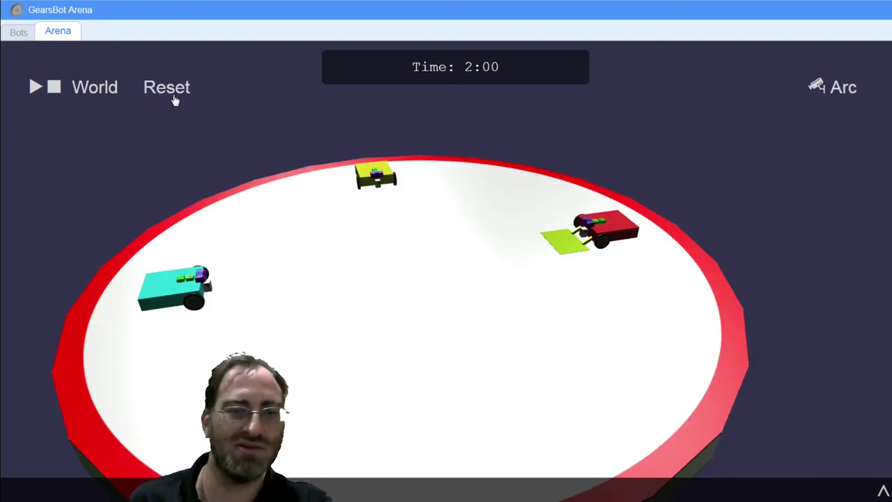